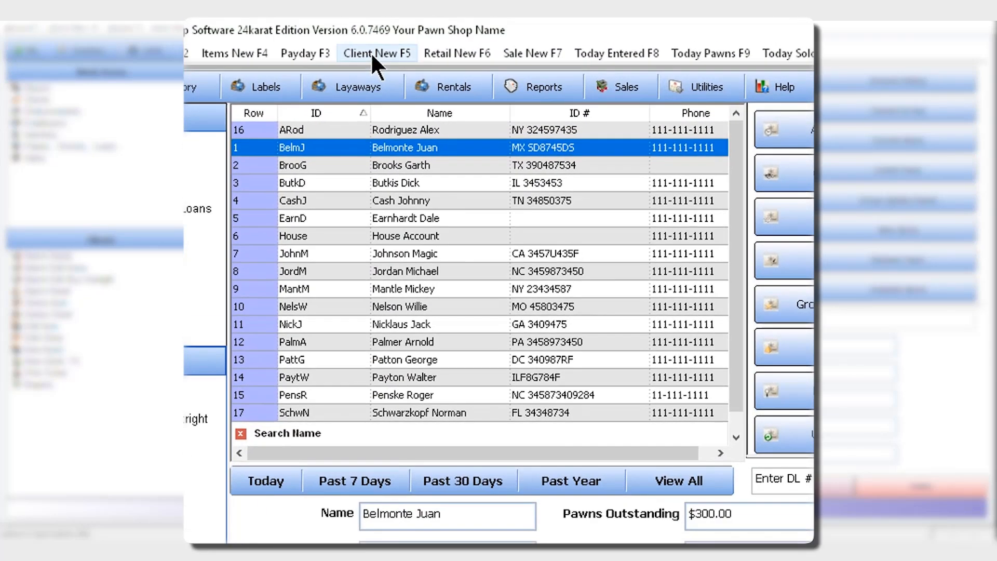
Start a new client record with the placeholder name "Last First" and the identifying marks "eagle tatoo left arm".
{"action": "left_click", "coordinate": [371, 52]}
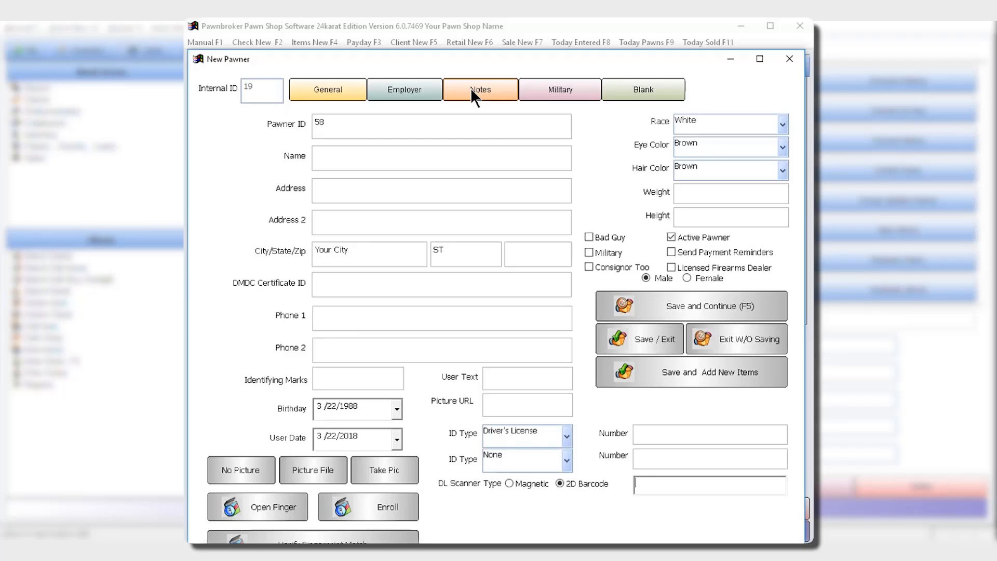
{"action": "left_click", "coordinate": [371, 161]}
{"action": "type", "text": "Last First"}
{"action": "left_click", "coordinate": [329, 378]}
{"action": "type", "text": "eagle tatoo left arm"}
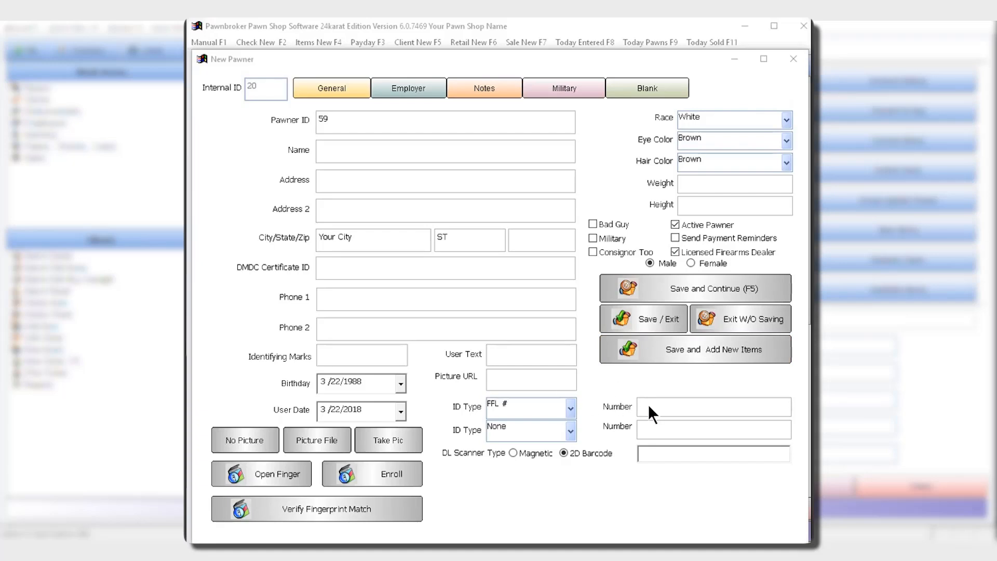
Set the client's ID types to Driver's License and Green Card, and take the client's picture.
{"action": "left_click", "coordinate": [570, 409]}
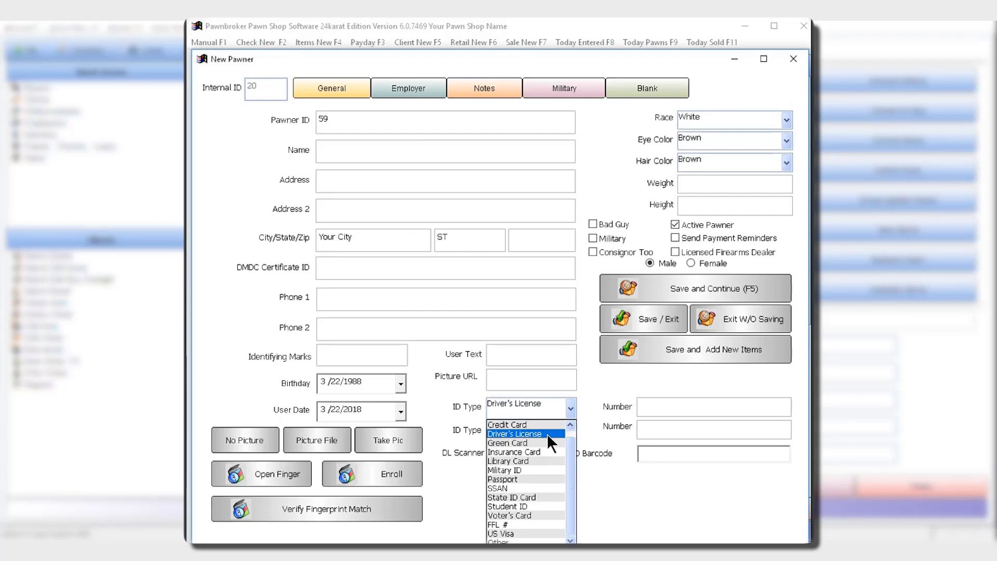
{"action": "left_click", "coordinate": [547, 434]}
{"action": "left_click", "coordinate": [571, 430]}
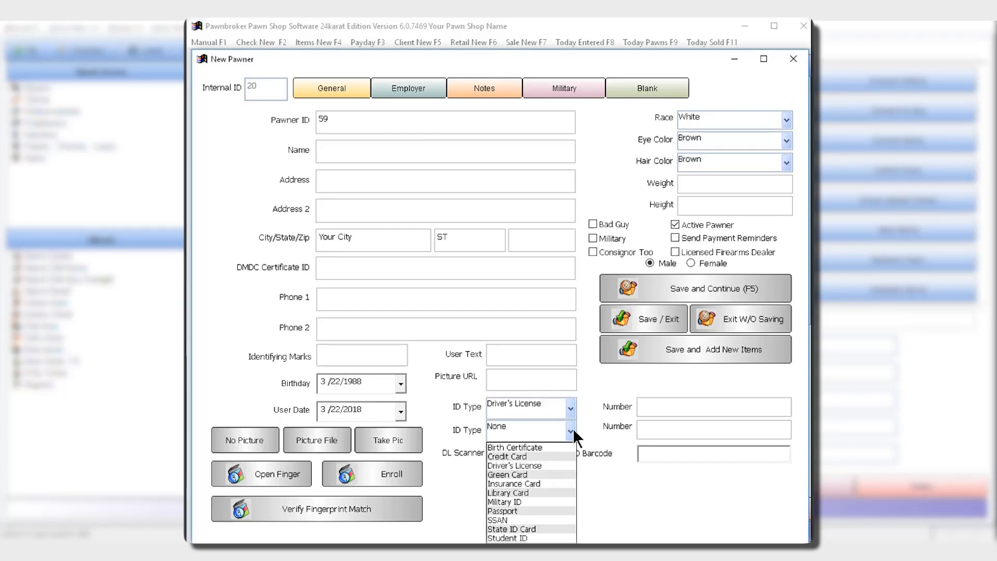
{"action": "left_click", "coordinate": [521, 476]}
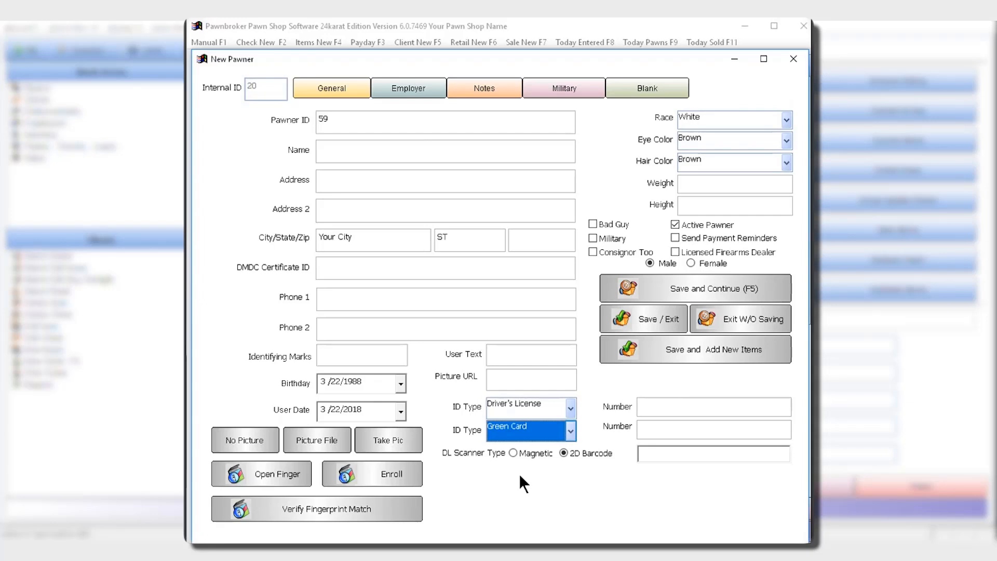
{"action": "left_click", "coordinate": [393, 440]}
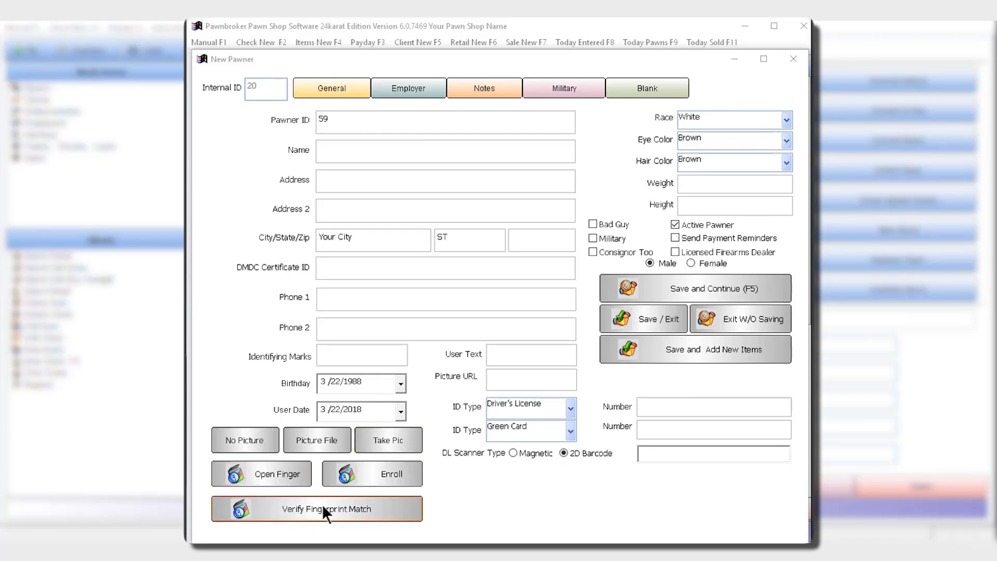
Save the client and proceed to a new pawn item with the description "Description of Item".
{"action": "left_click", "coordinate": [657, 351]}
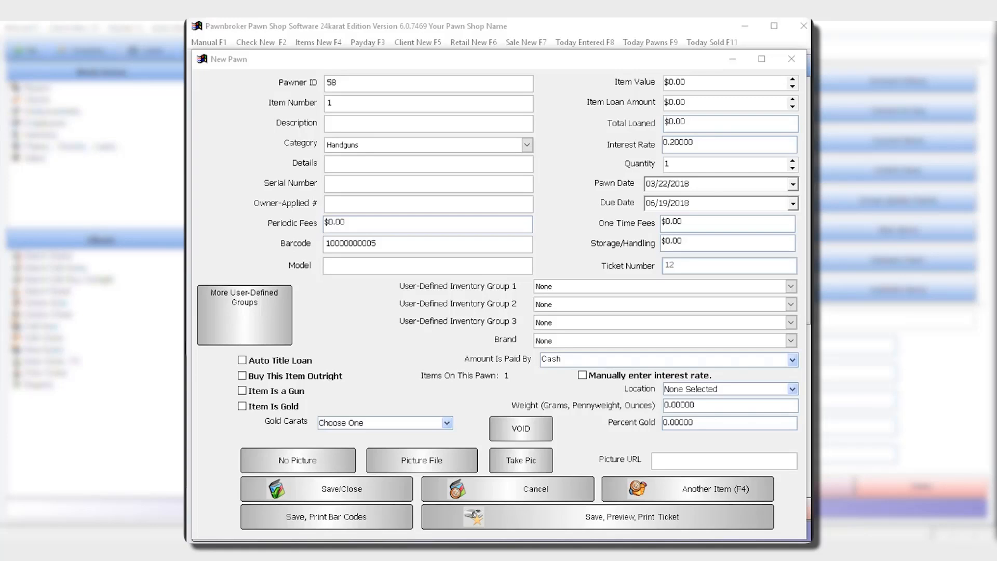
{"action": "left_click", "coordinate": [337, 128]}
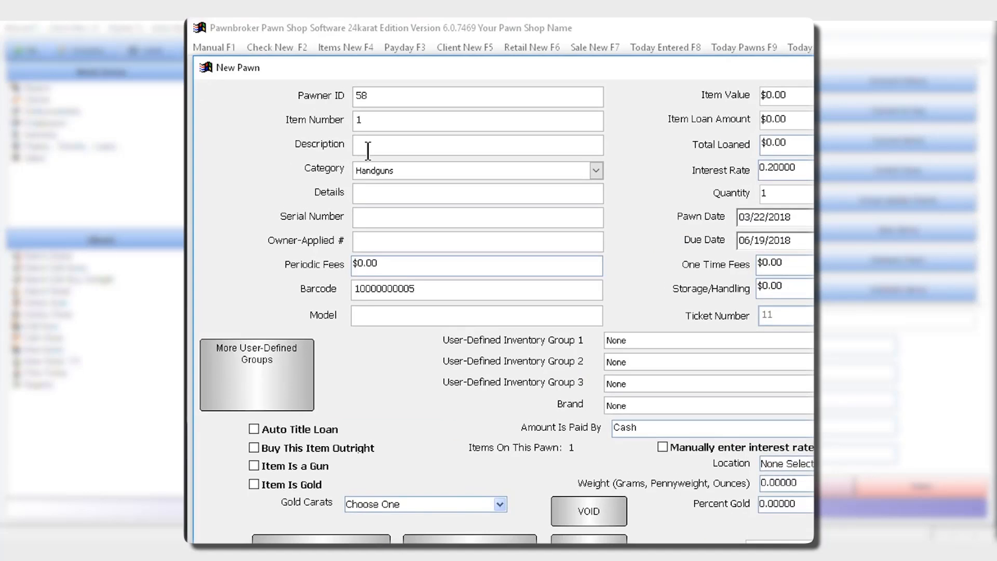
{"action": "type", "text": "xp"}
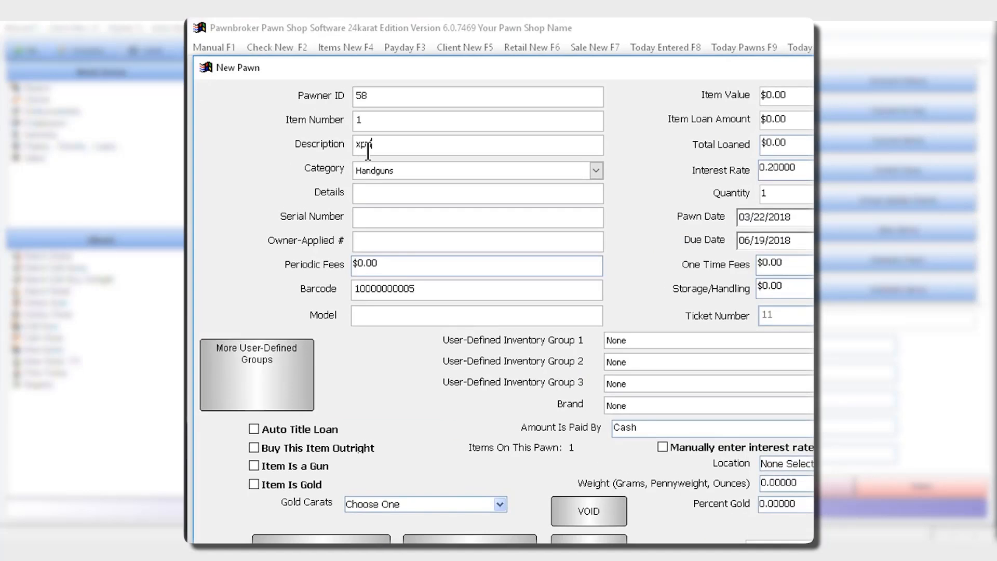
{"action": "key", "text": "BackSpace"}
{"action": "key", "text": "BackSpace"}
{"action": "type", "text": "Description of Item"}
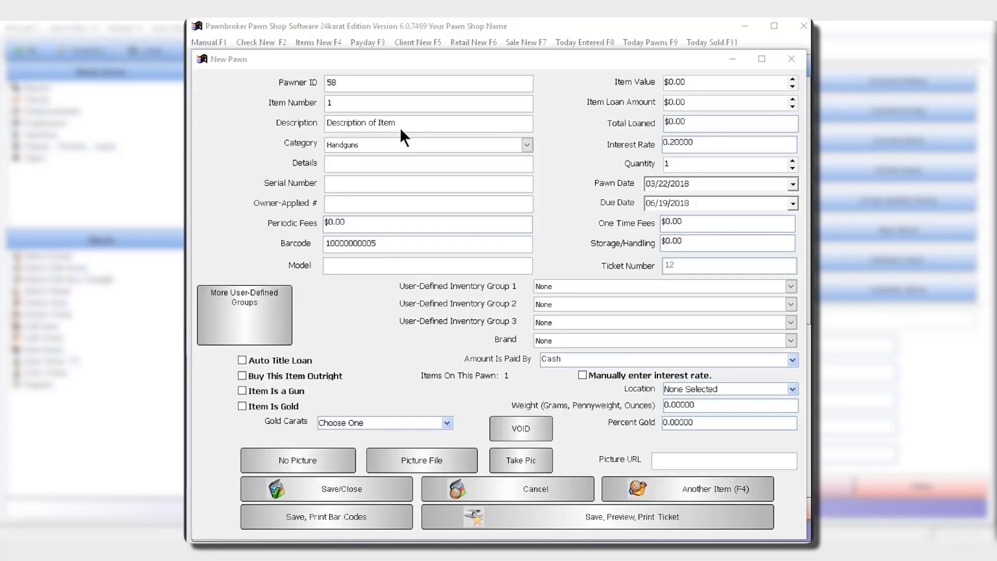
Keep the item category as Handguns and enter the details "More information about the item. Notes etc".
{"action": "left_click", "coordinate": [526, 145]}
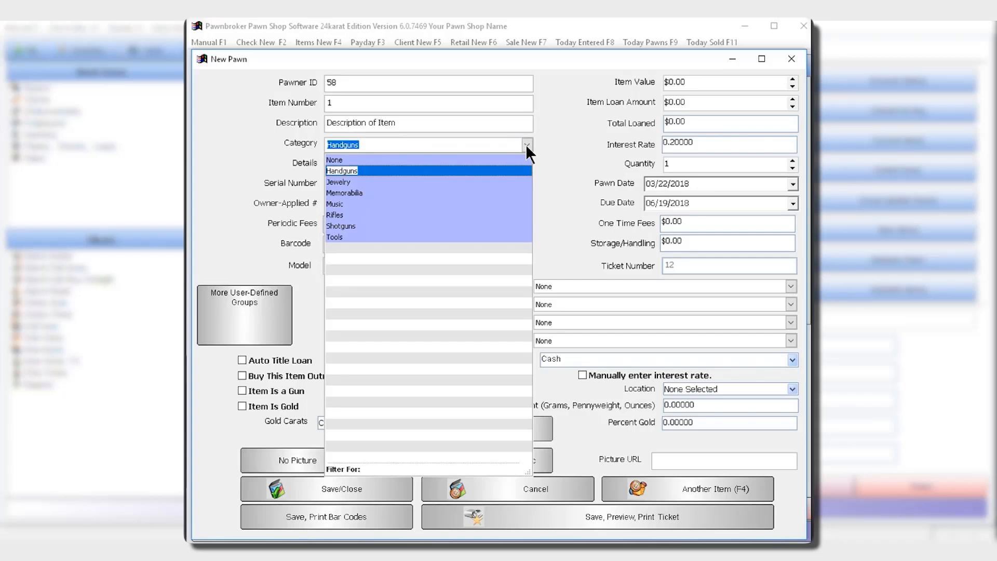
{"action": "left_click", "coordinate": [525, 145]}
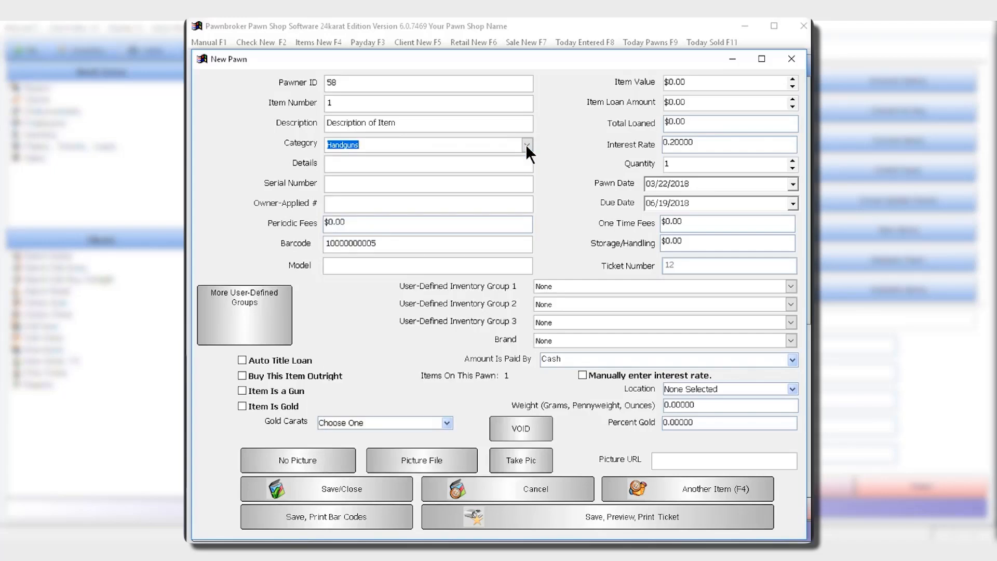
{"action": "left_click", "coordinate": [348, 165]}
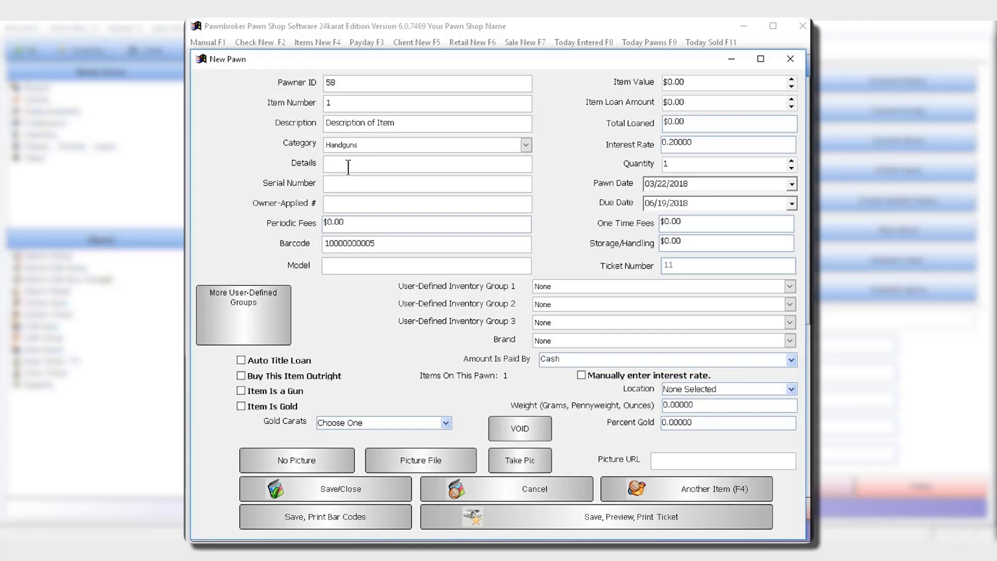
{"action": "type", "text": "More information about the item. Notes etc"}
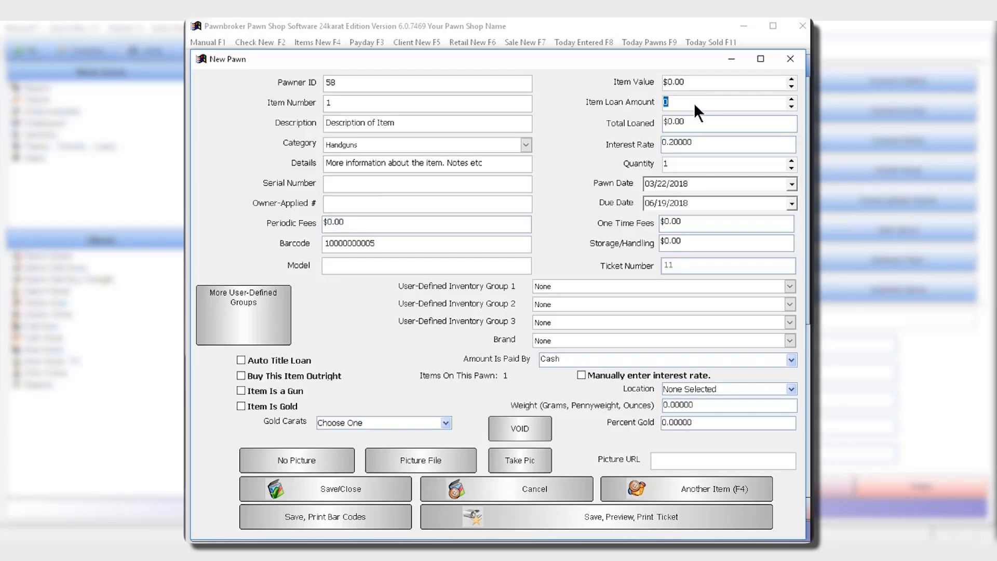
Set the item loan amount to $100 and mark the item as bought outright.
{"action": "type", "text": "100"}
{"action": "left_click", "coordinate": [239, 374]}
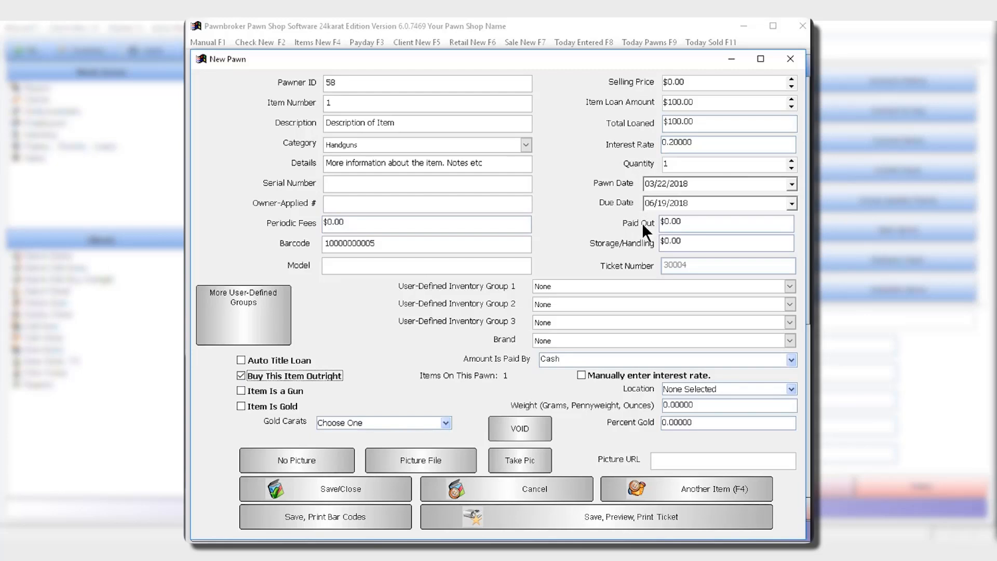
Enable manual interest rate entry for the item and set the rate to 0.25.
{"action": "left_click", "coordinate": [579, 375]}
{"action": "left_click", "coordinate": [715, 141]}
{"action": "key", "text": "BackSpace"}
{"action": "key", "text": "BackSpace"}
{"action": "key", "text": "BackSpace"}
{"action": "key", "text": "BackSpace"}
{"action": "type", "text": "5"}
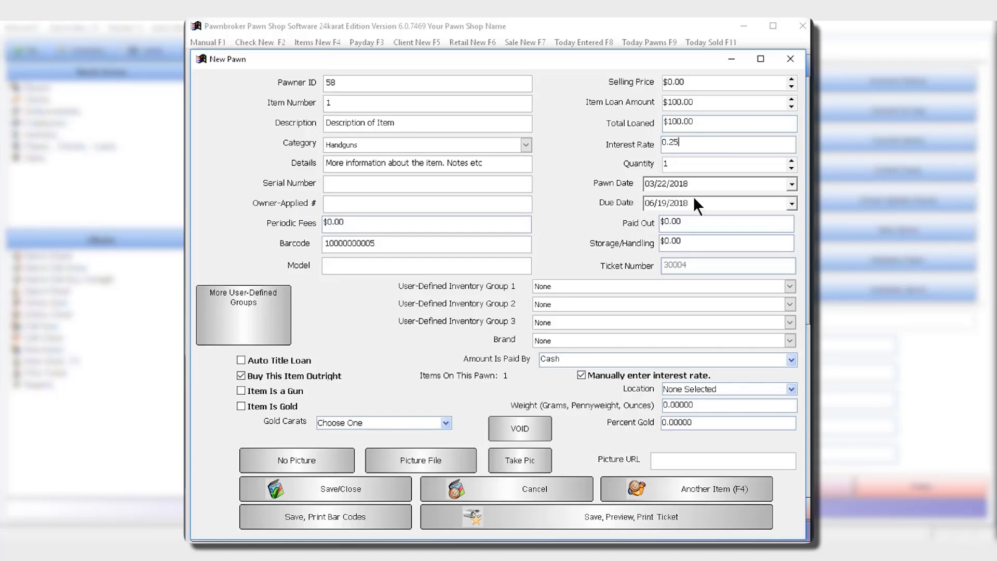
Add another item for the same client, and save it with a preview of its pawn ticket.
{"action": "left_click", "coordinate": [678, 484]}
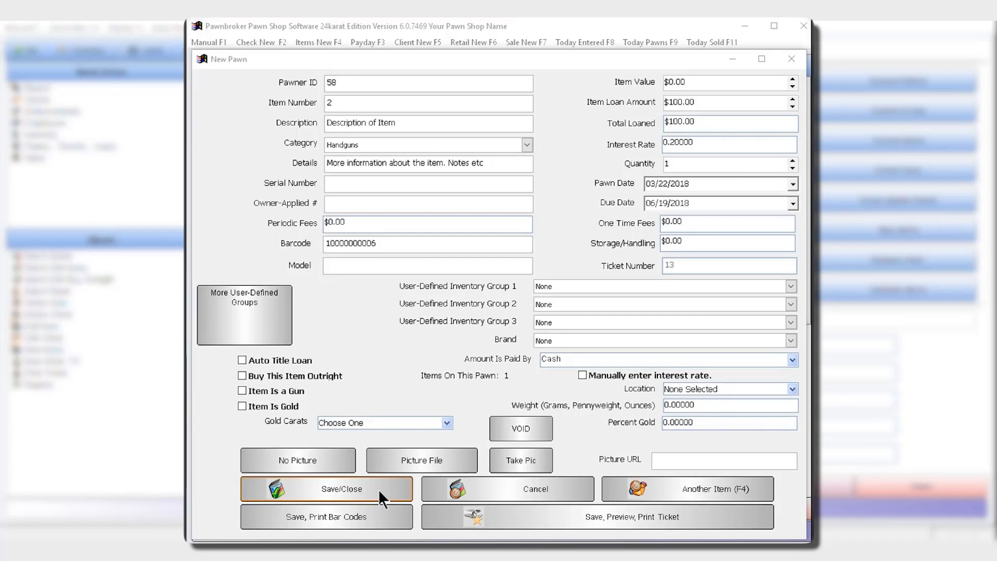
{"action": "left_click", "coordinate": [586, 519]}
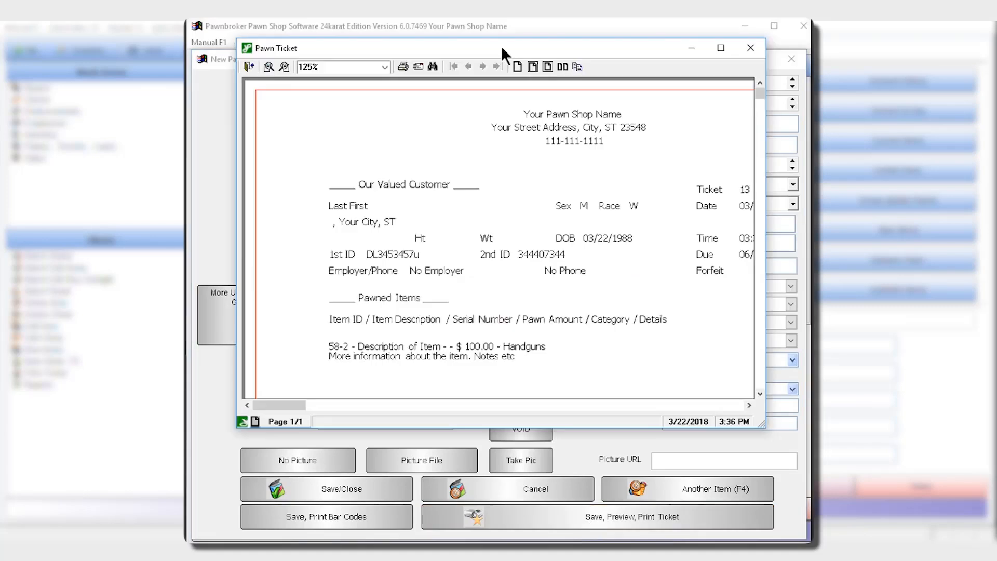
{"action": "left_click_drag", "start_coordinate": [500, 45], "coordinate": [507, 54]}
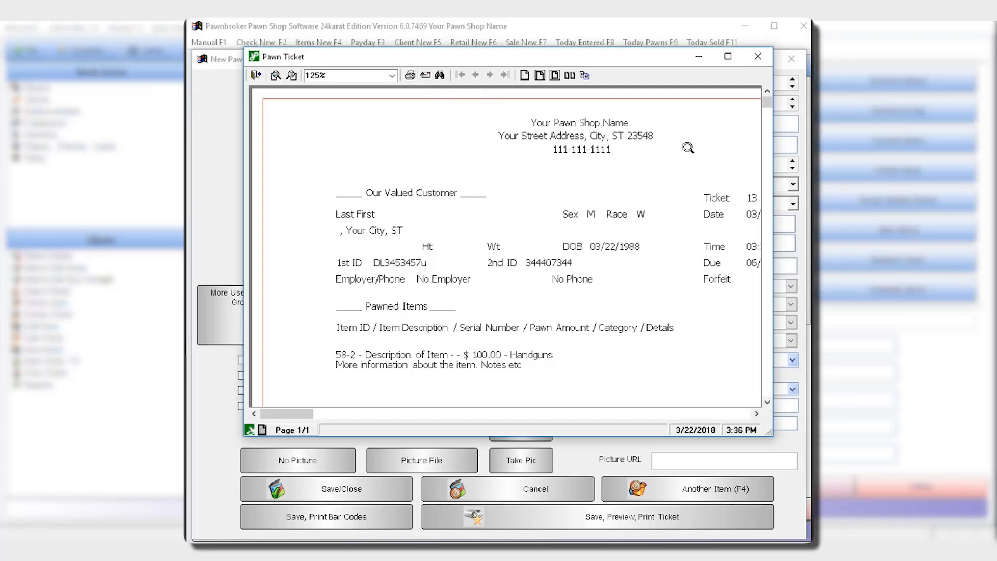
{"action": "left_click_drag", "start_coordinate": [766, 129], "coordinate": [794, 392]}
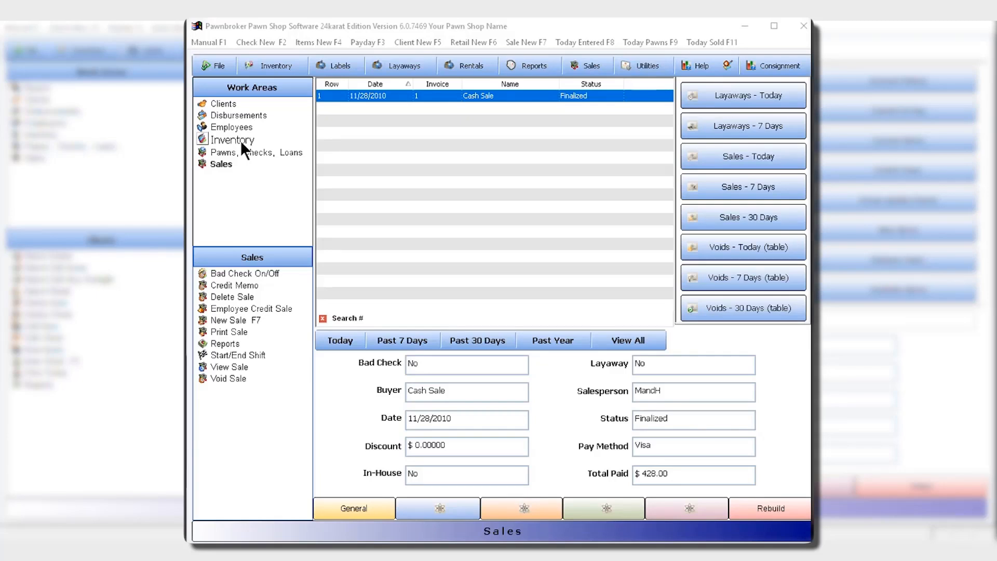
Open the Pawns, Checks, Loans work area and list today's transactions, followed by all transactions.
{"action": "left_click", "coordinate": [254, 146]}
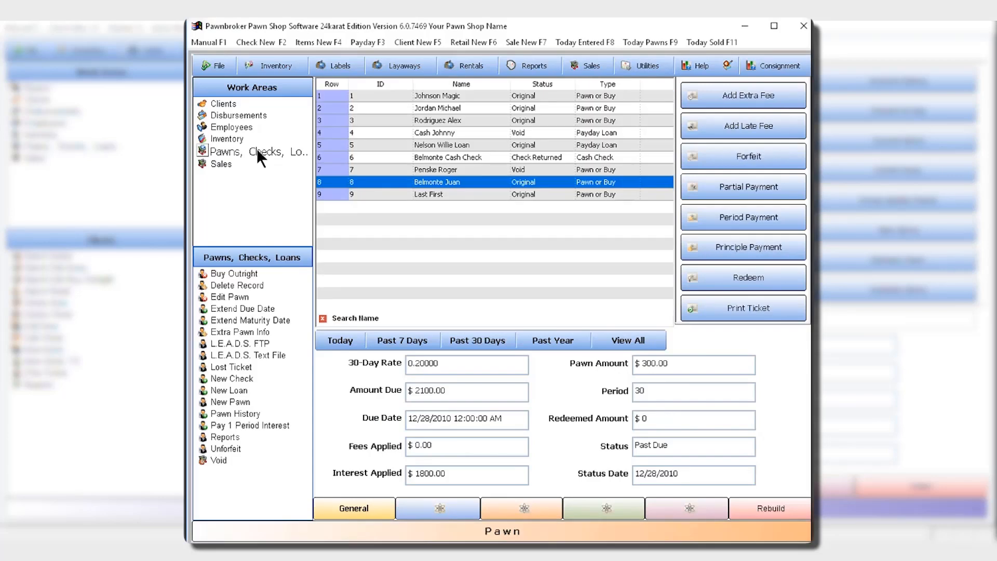
{"action": "left_click", "coordinate": [345, 344]}
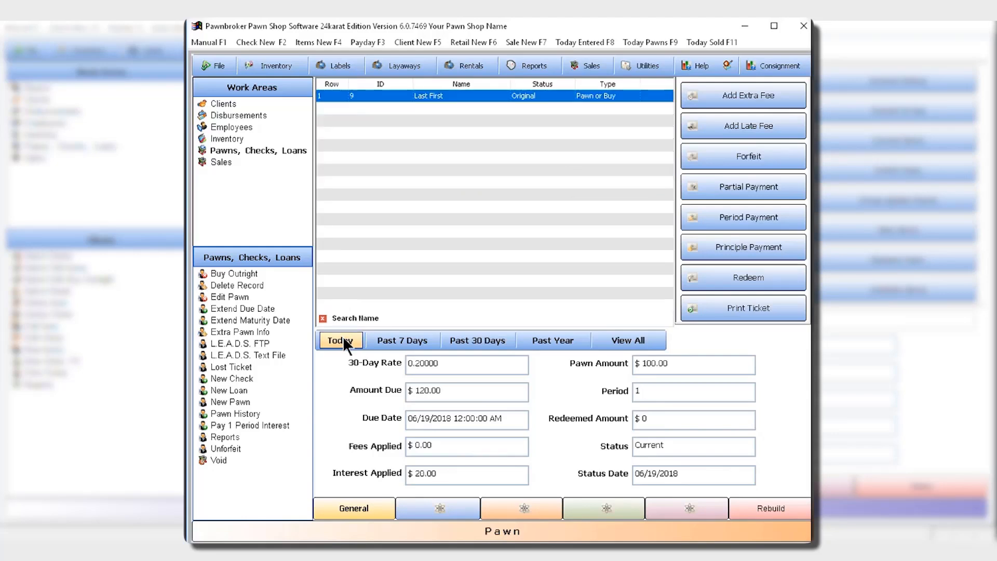
{"action": "left_click", "coordinate": [618, 338]}
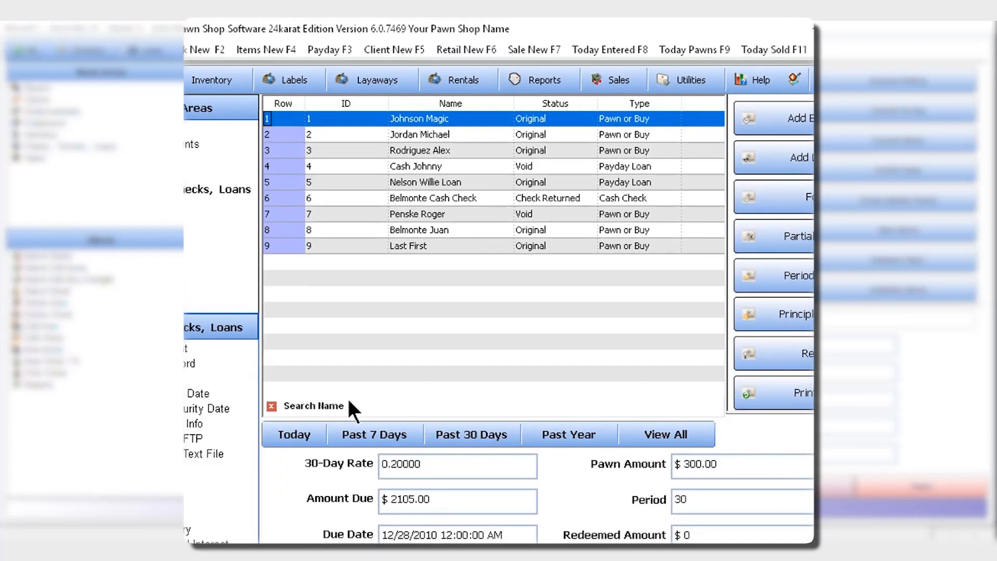
Search the pawn records by name for "jor", and restore the full list.
{"action": "left_click", "coordinate": [342, 405]}
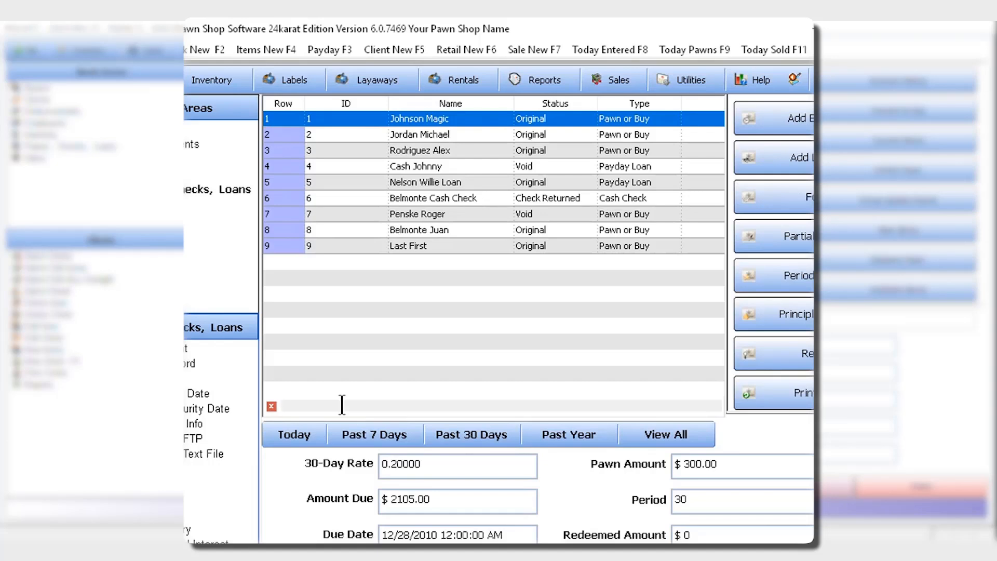
{"action": "type", "text": "j"}
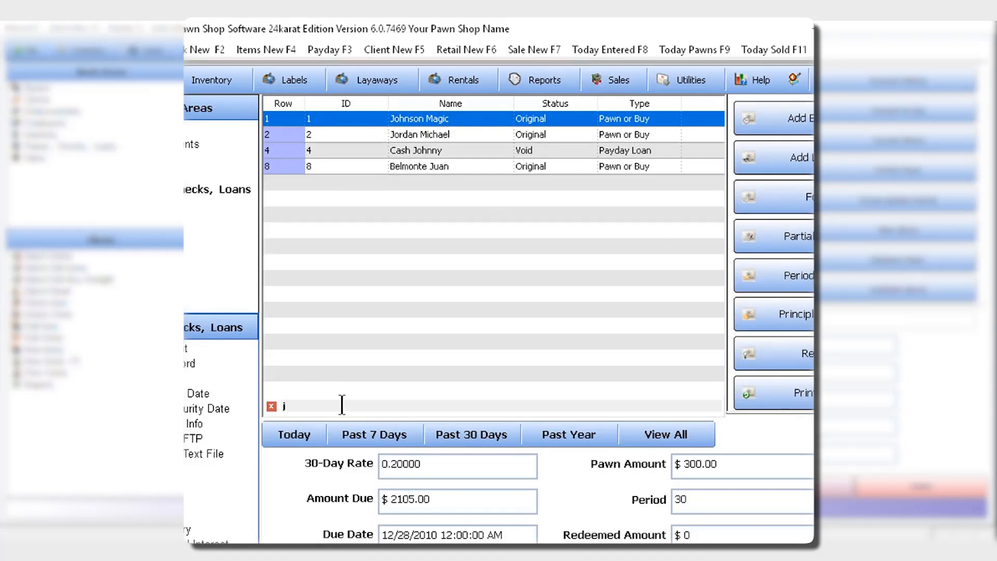
{"action": "type", "text": "o"}
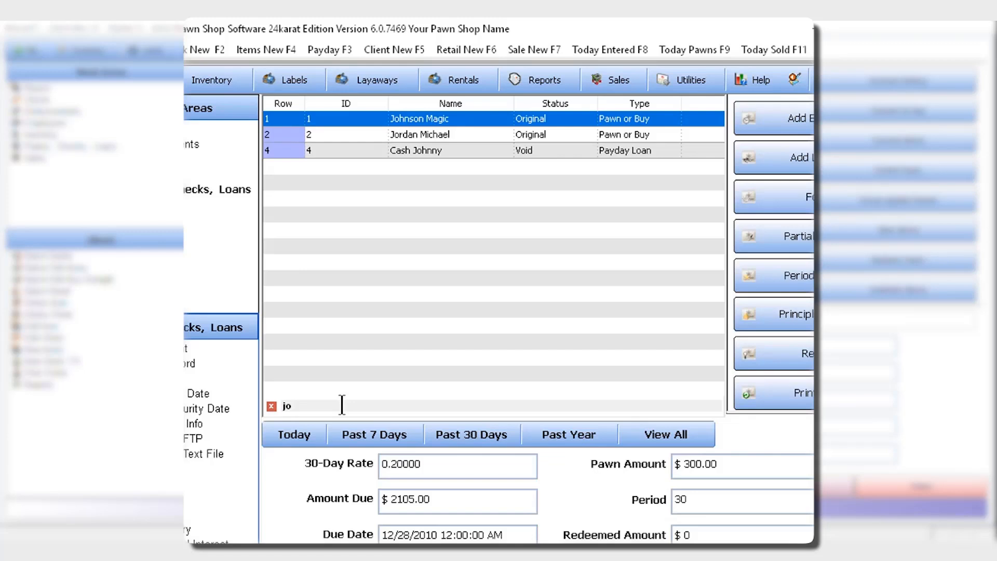
{"action": "type", "text": "r"}
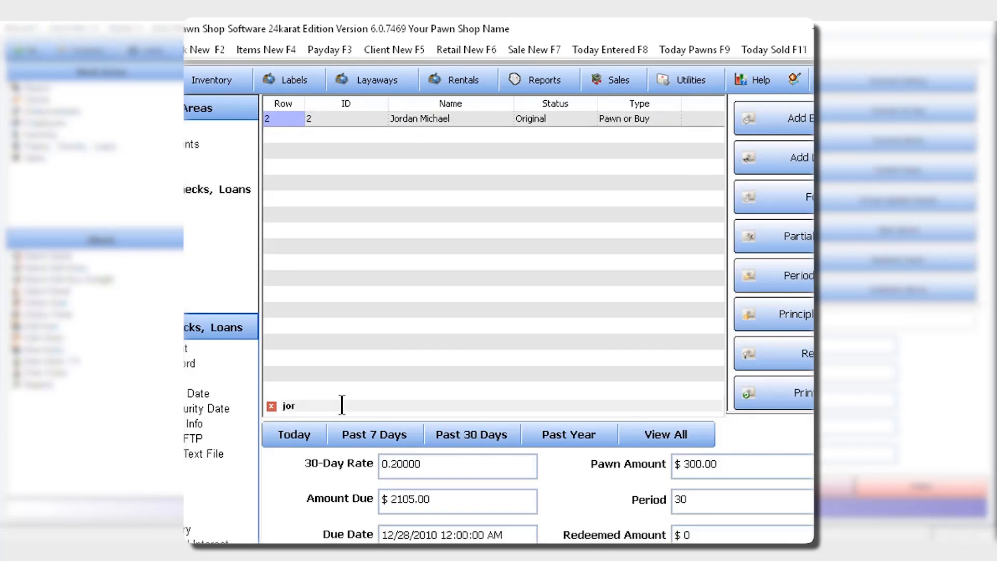
{"action": "left_click", "coordinate": [637, 425]}
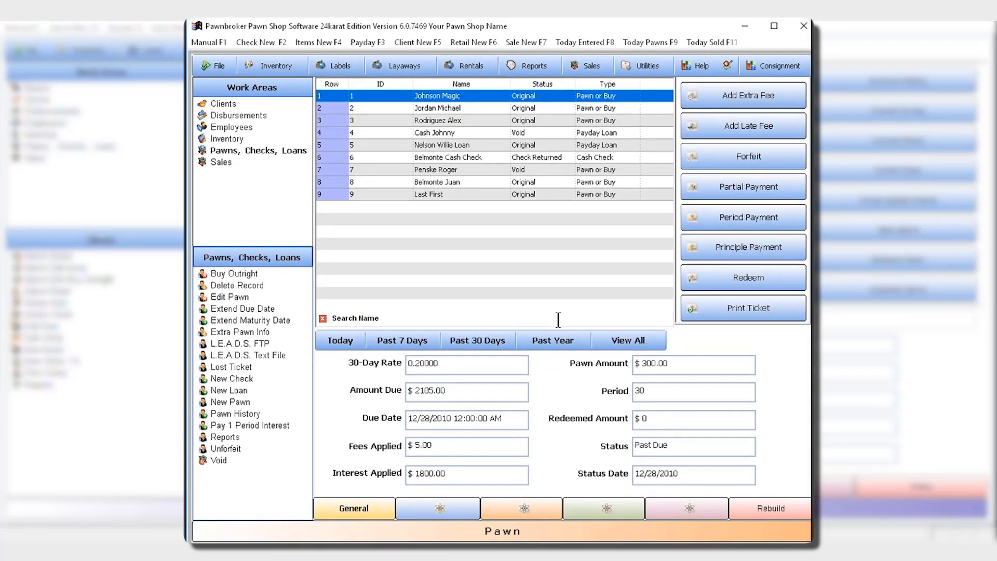
View the pawn in row 9 and the client in row 8, and switch to the Sales work area.
{"action": "left_click", "coordinate": [377, 193]}
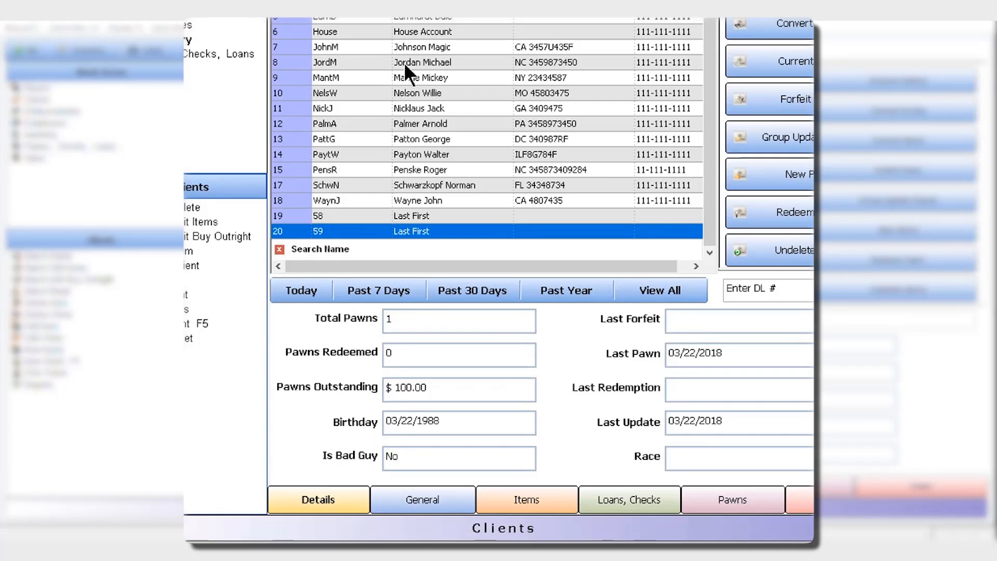
{"action": "left_click", "coordinate": [410, 63]}
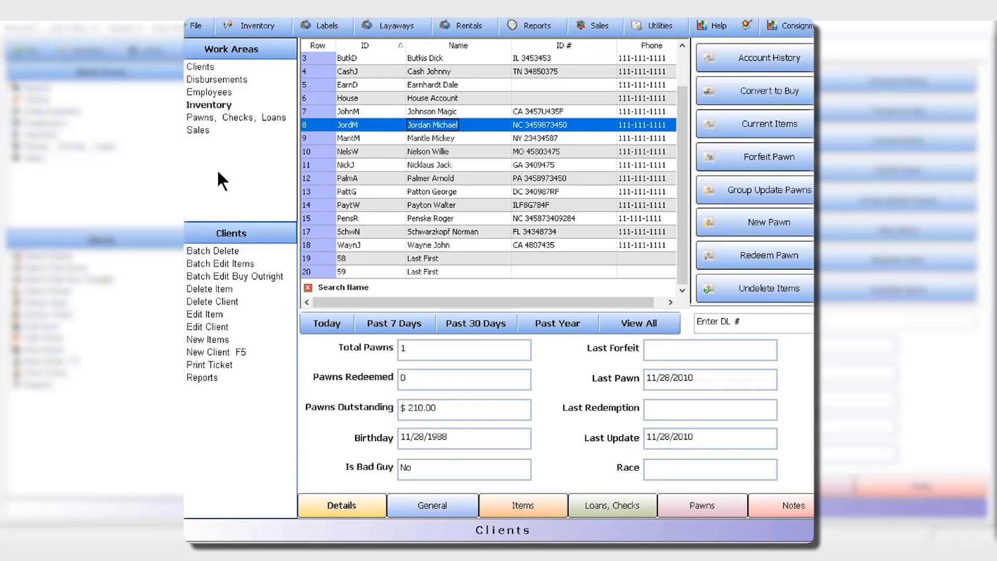
{"action": "left_click", "coordinate": [195, 131]}
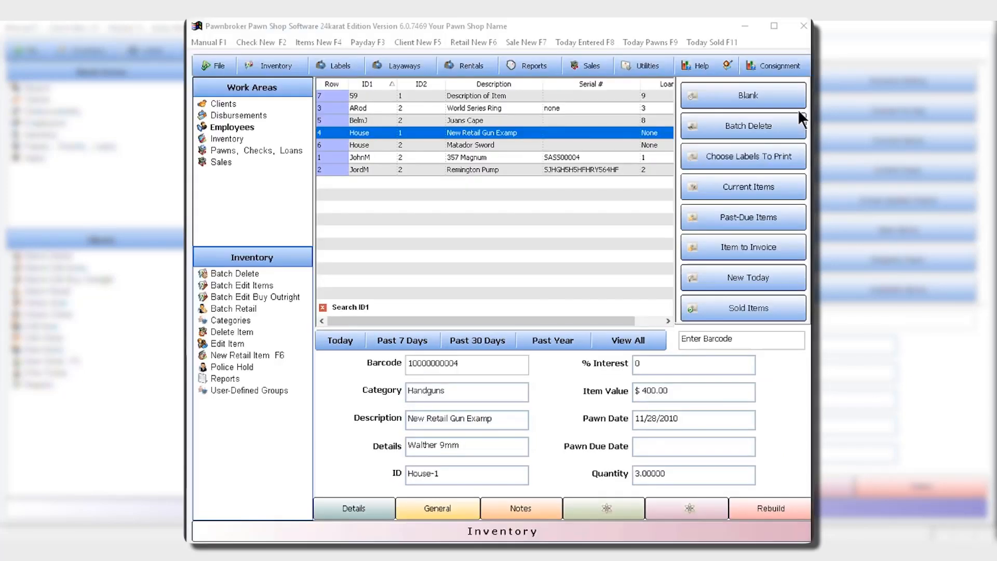
Return to the Pawns, Checks, Loans work area and open the sales report settings.
{"action": "left_click", "coordinate": [537, 66]}
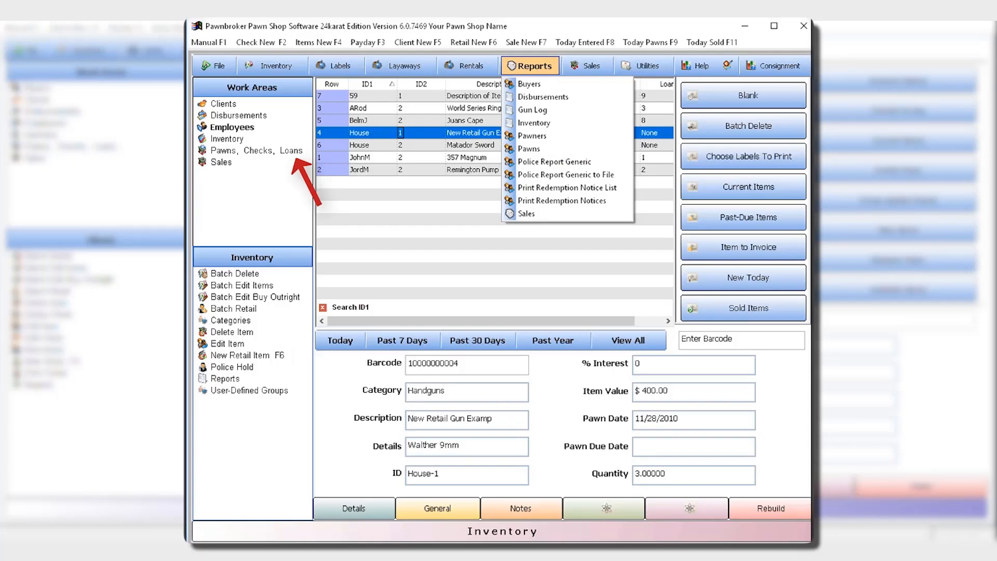
{"action": "left_click", "coordinate": [258, 150]}
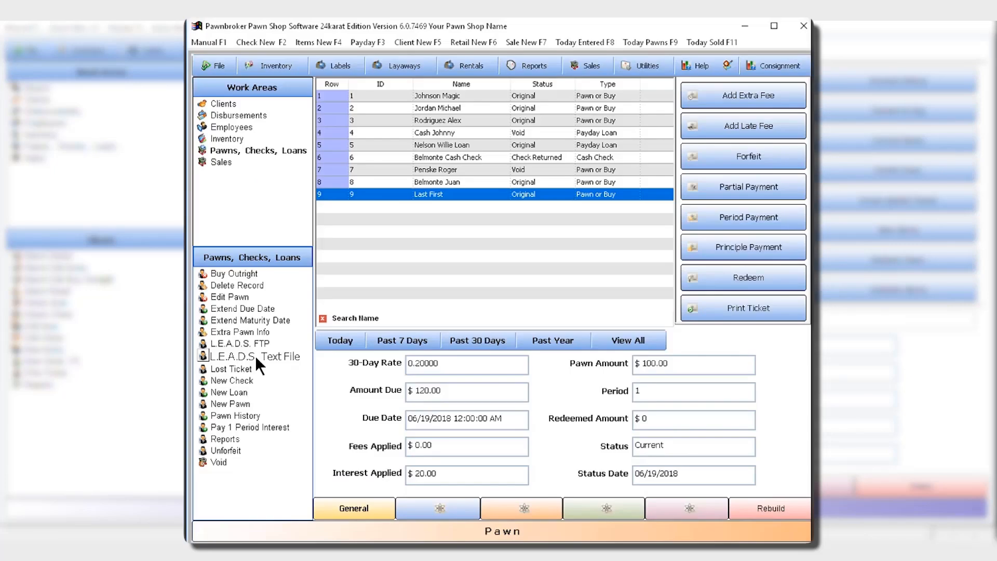
{"action": "left_click", "coordinate": [520, 61]}
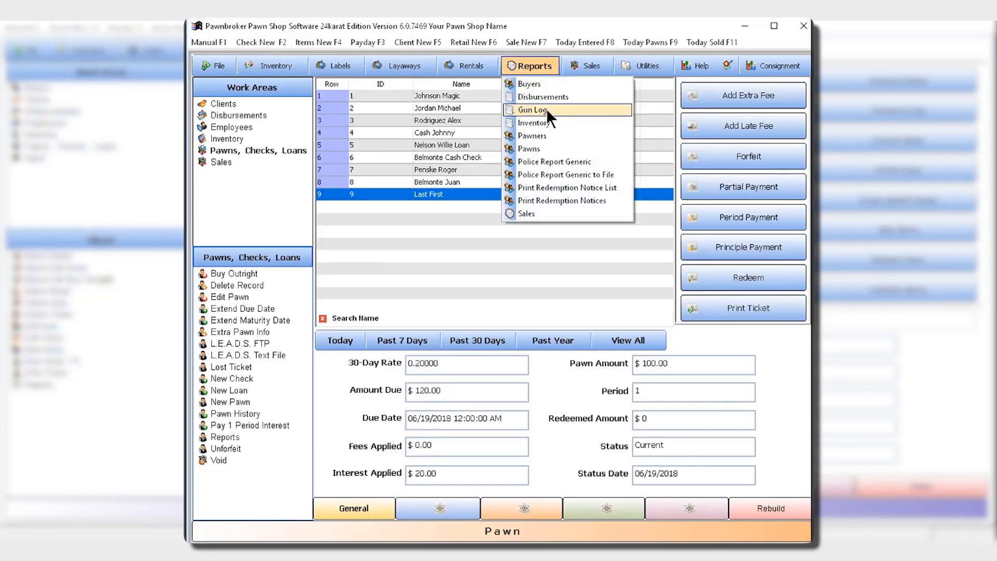
{"action": "left_click", "coordinate": [576, 211]}
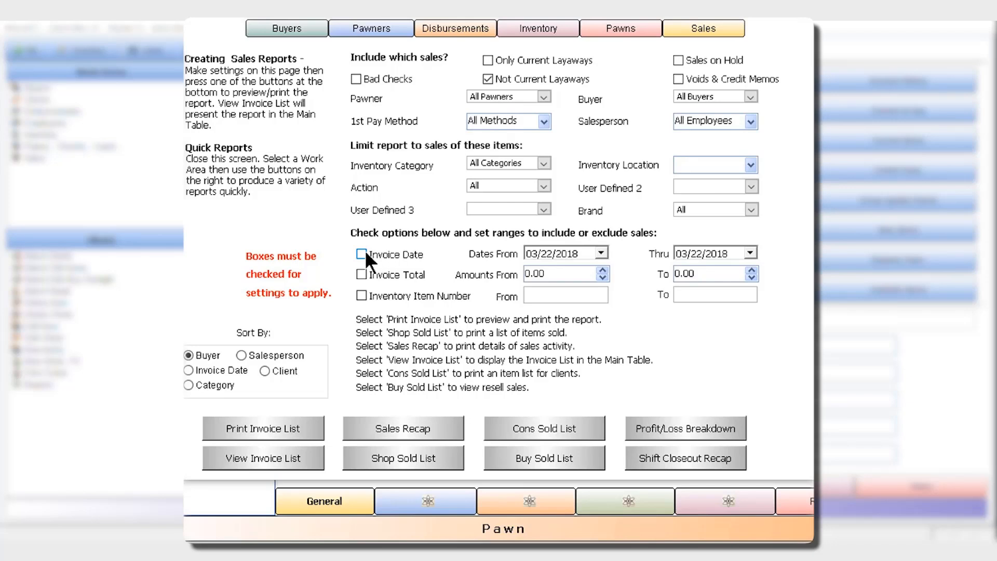
Enable the invoice date filter for the sales report and select its start date for editing.
{"action": "left_click", "coordinate": [363, 252]}
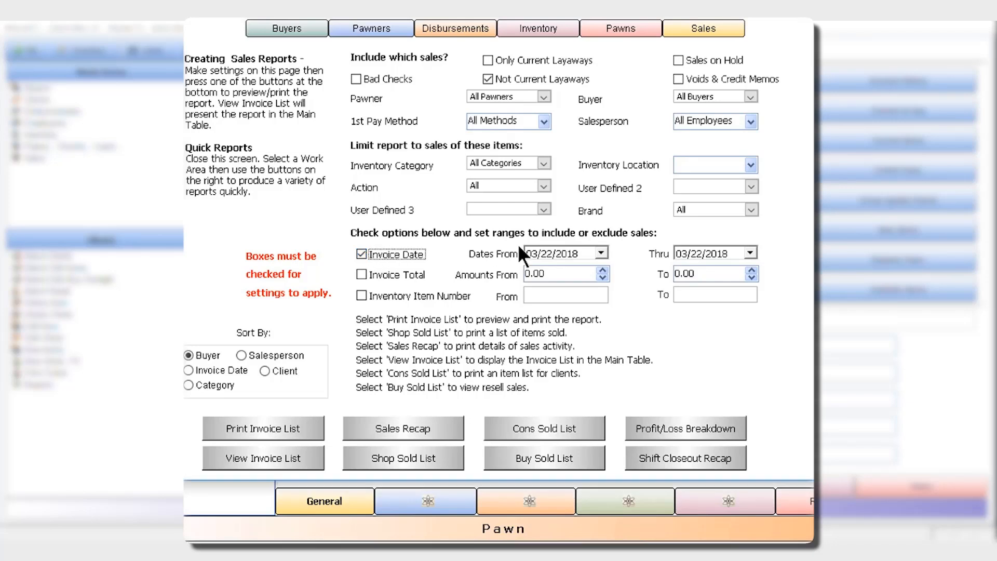
{"action": "left_click", "coordinate": [544, 253]}
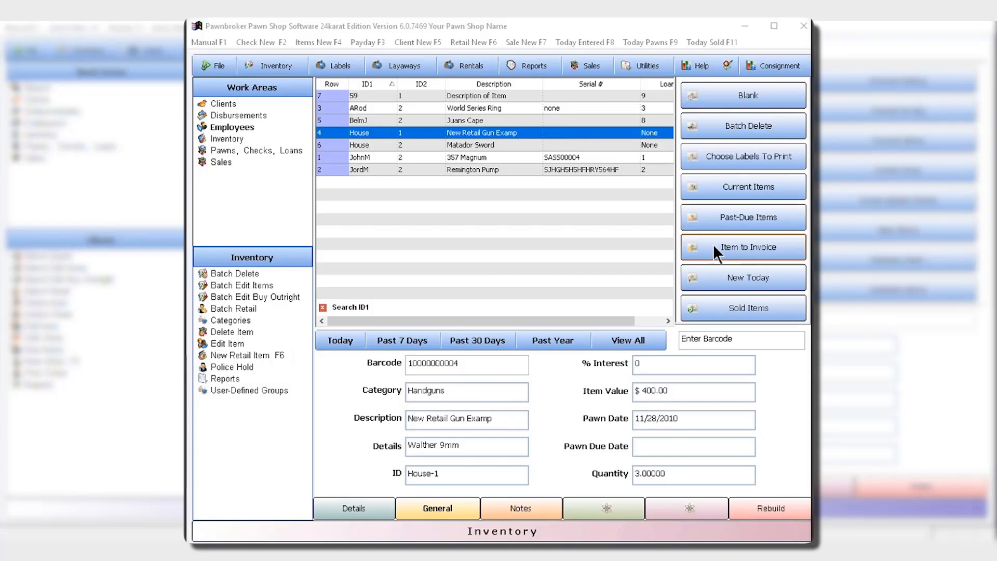
Start a new cash sale and add the Matador Sword (House-2) from inventory.
{"action": "left_click", "coordinate": [518, 43]}
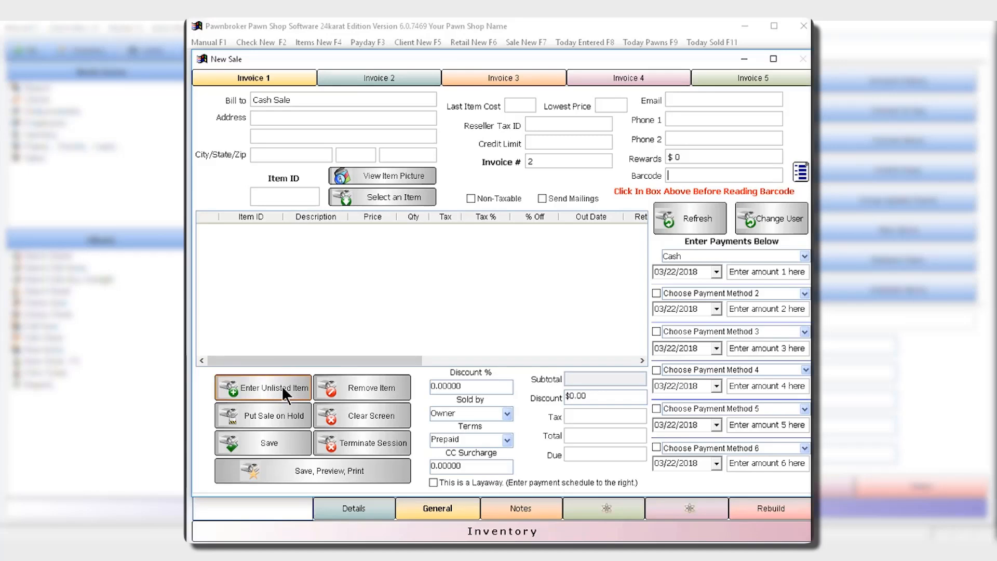
{"action": "left_click", "coordinate": [381, 196]}
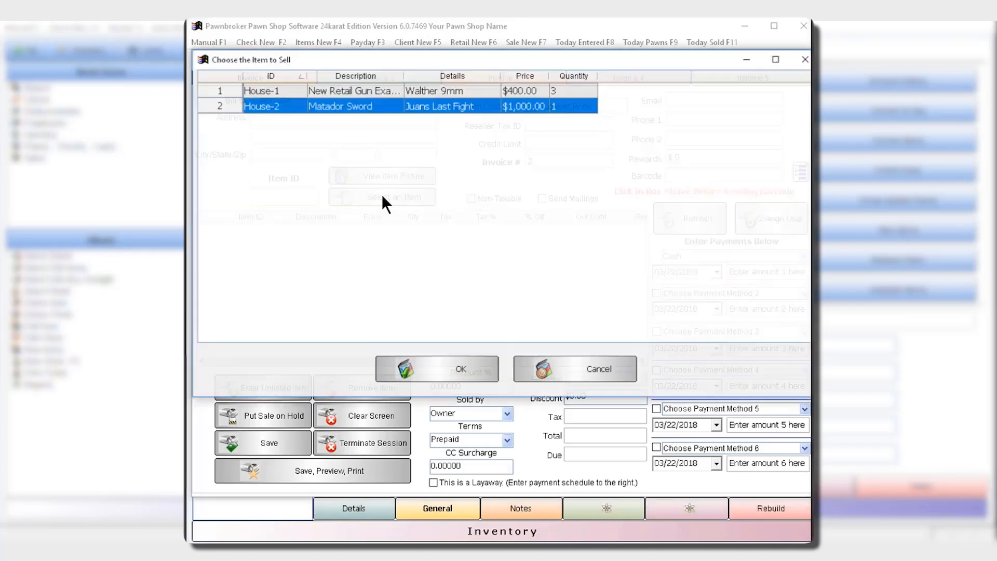
{"action": "left_click", "coordinate": [429, 369]}
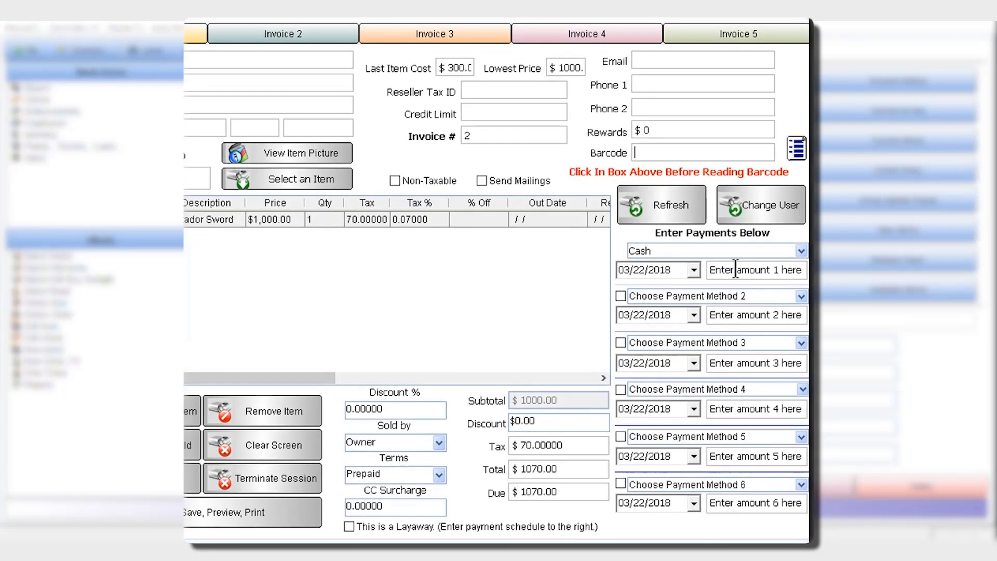
Enter a cash payment of 1100 for the Matador Sword sale.
{"action": "left_click", "coordinate": [735, 269]}
{"action": "type", "text": "1100"}
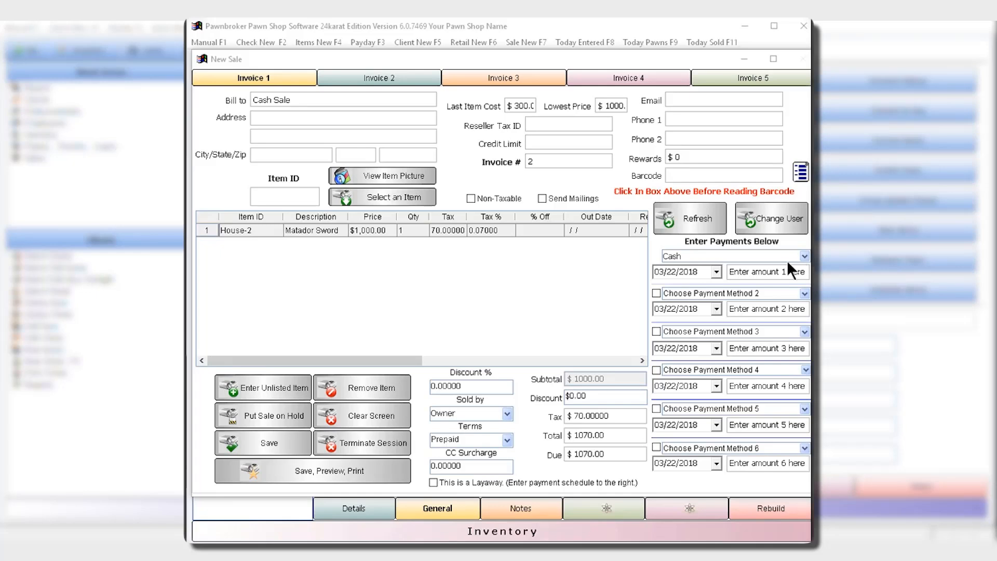
Record the sale's first payment as Amex for $1070.00, and save the sale with an invoice preview.
{"action": "left_click", "coordinate": [806, 257]}
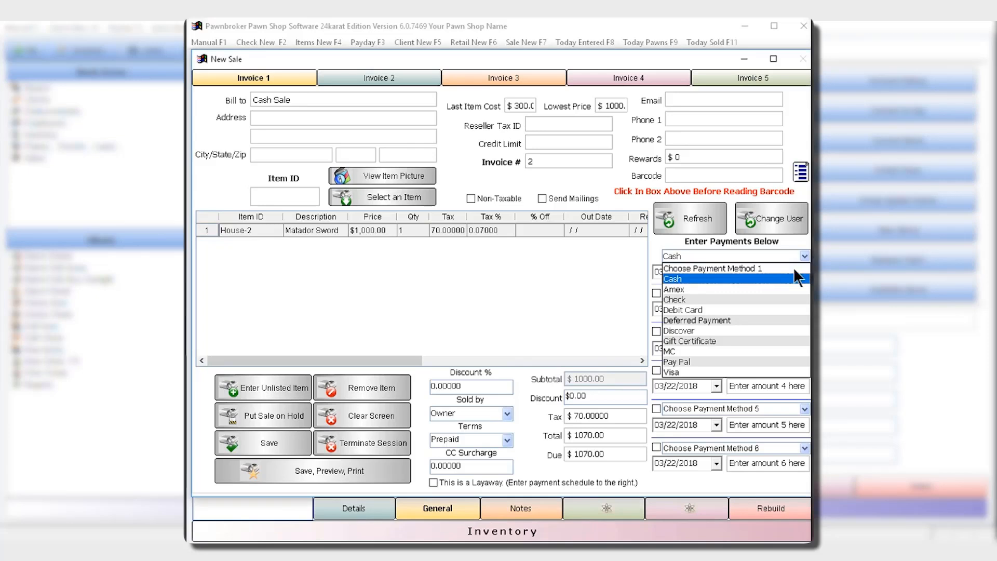
{"action": "left_click", "coordinate": [769, 289]}
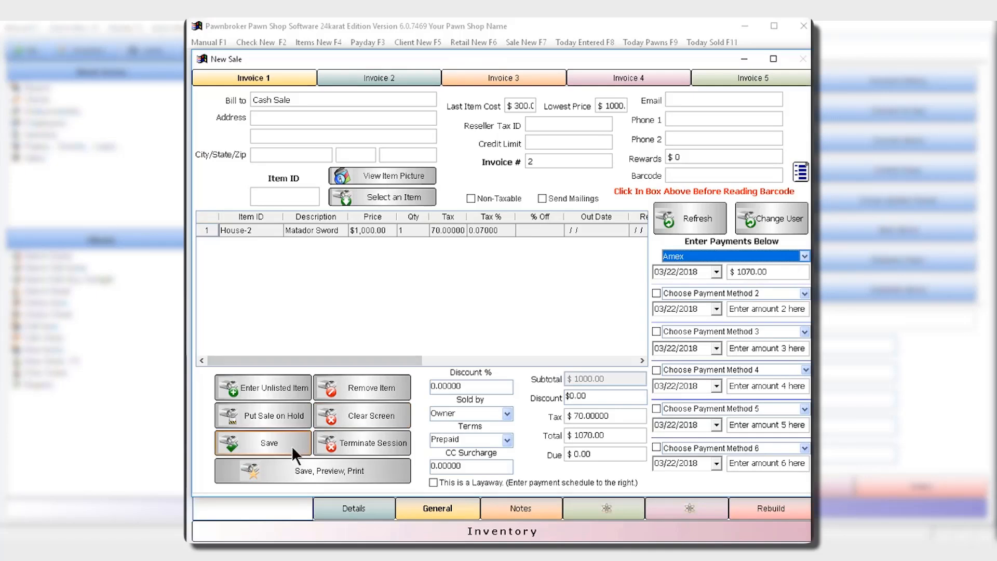
{"action": "left_click", "coordinate": [313, 471]}
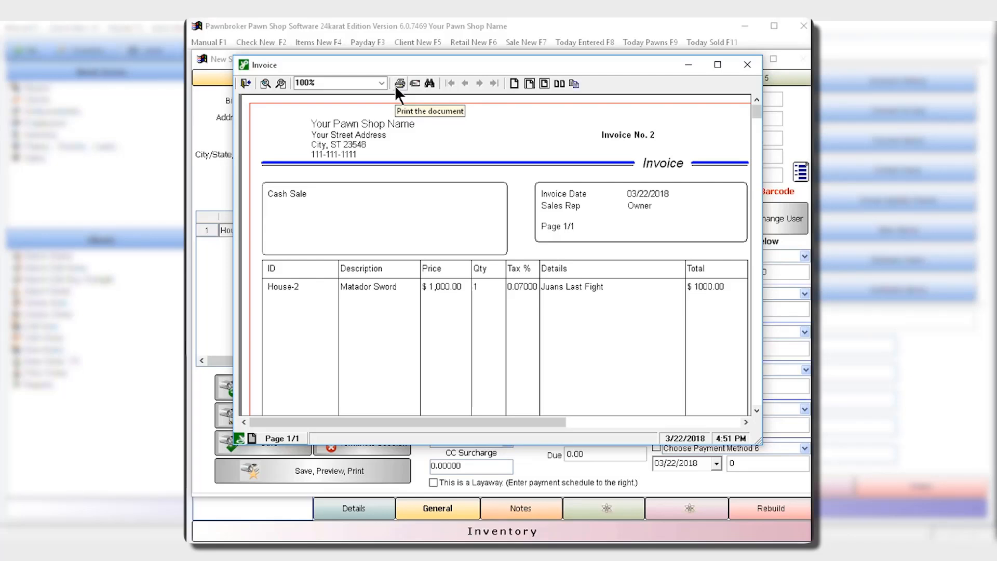
{"action": "left_click", "coordinate": [747, 65]}
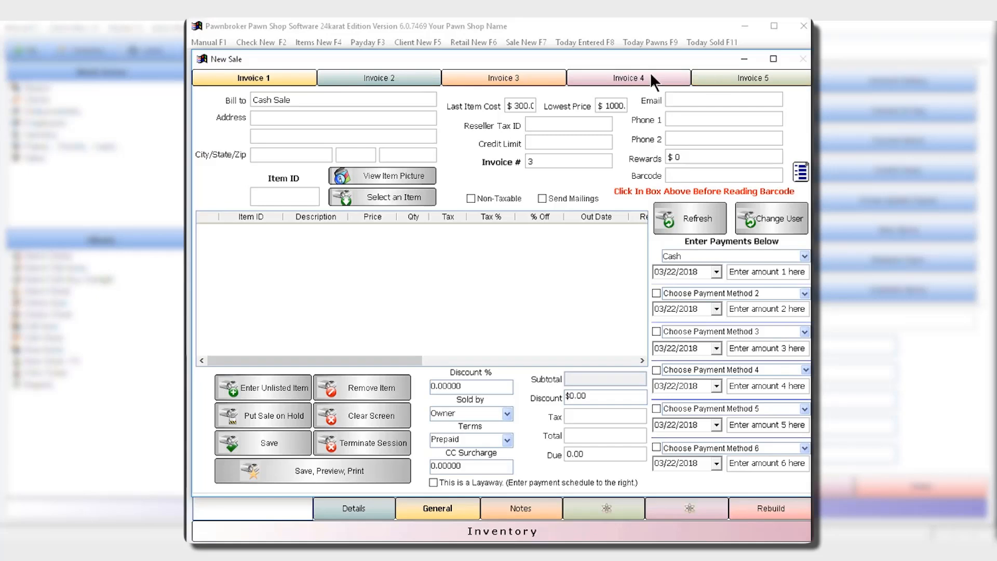
Switch to the second invoice of the new sale, and select the 03/22/2018 sale in the sales list.
{"action": "left_click", "coordinate": [369, 79]}
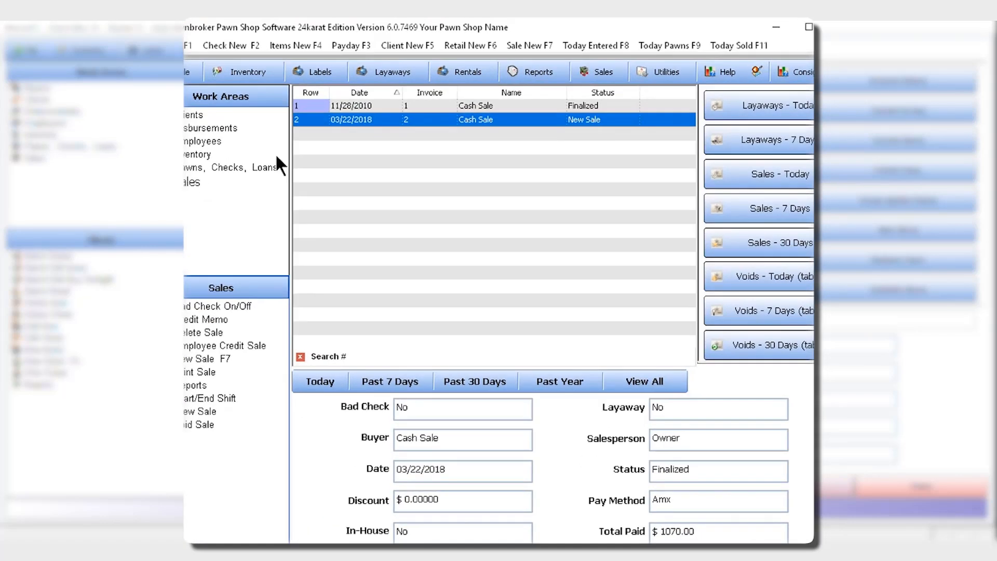
{"action": "left_click", "coordinate": [389, 124]}
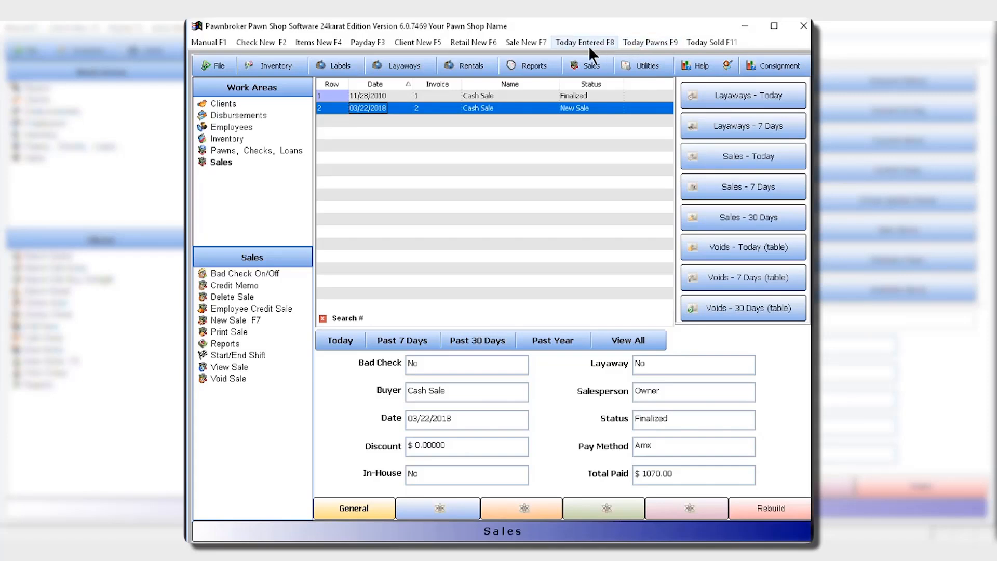
Open the sales report settings and limit the report to the invoice date 03/22/2018.
{"action": "left_click", "coordinate": [535, 63]}
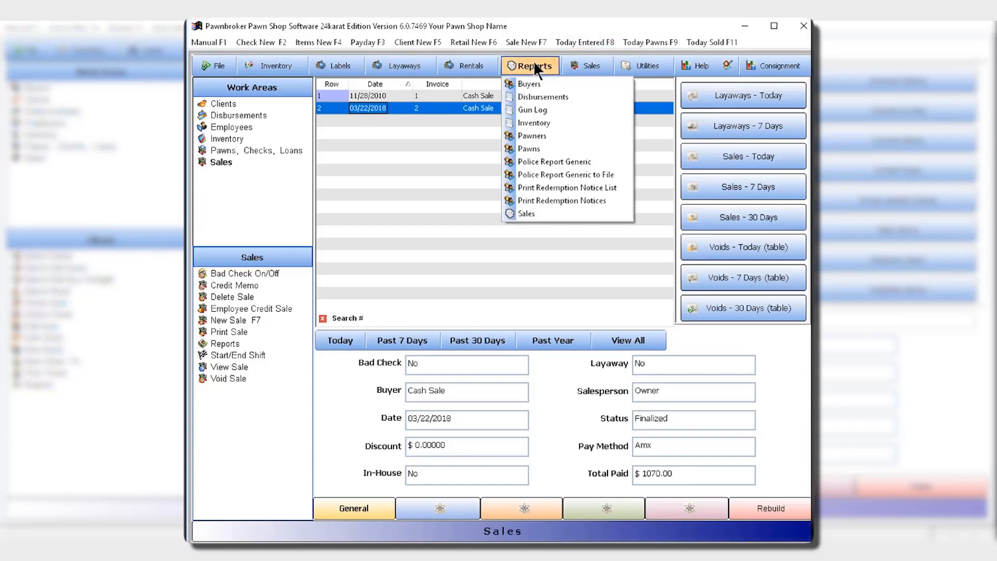
{"action": "left_click", "coordinate": [528, 214]}
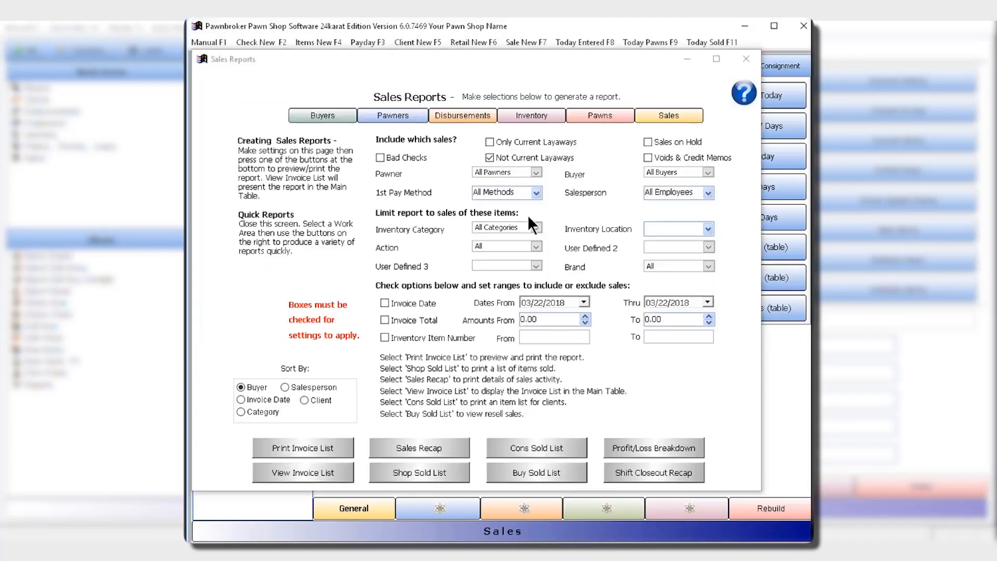
{"action": "left_click", "coordinate": [388, 301]}
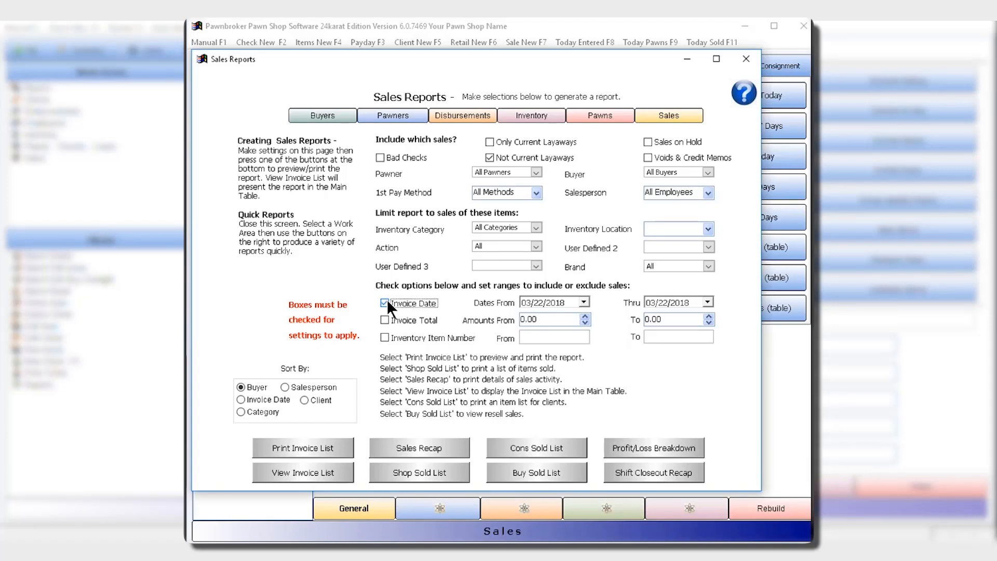
Preview the sales recap with the invoice list, salesperson recap, payment recap and shop totals, and examine its profit figures.
{"action": "left_click", "coordinate": [424, 445]}
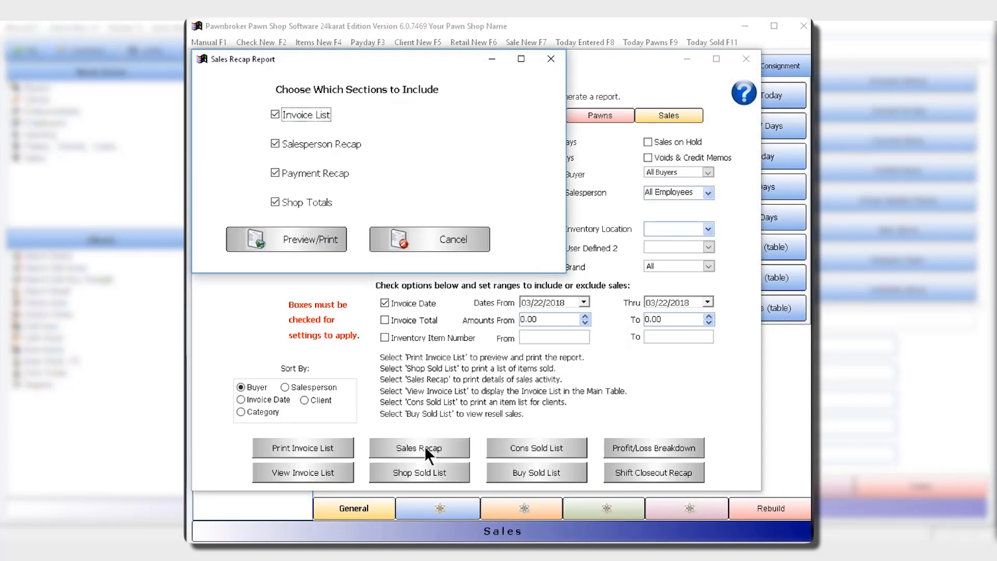
{"action": "left_click", "coordinate": [304, 240]}
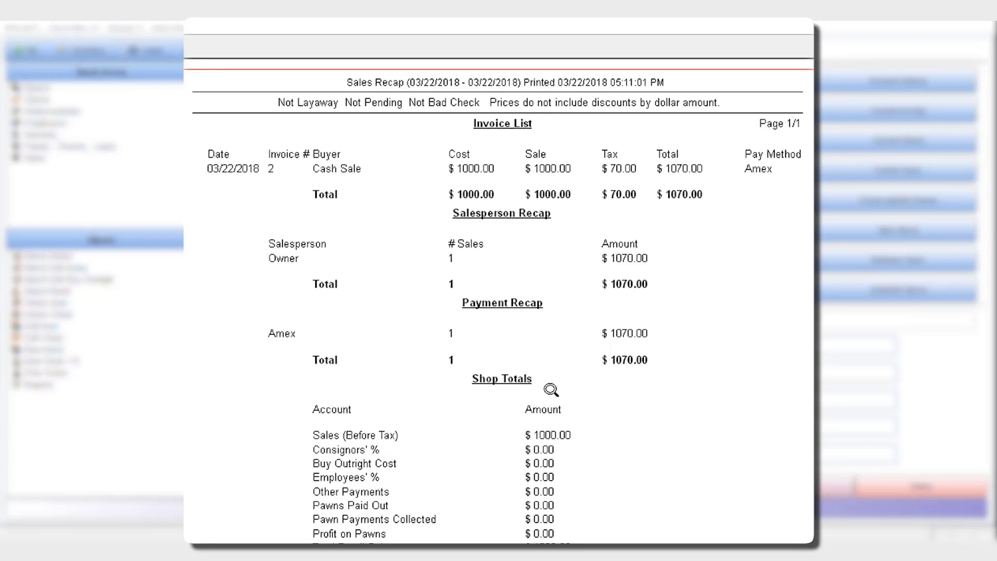
{"action": "scroll", "coordinate": [551, 390], "scroll_direction": "down", "scroll_amount": 3}
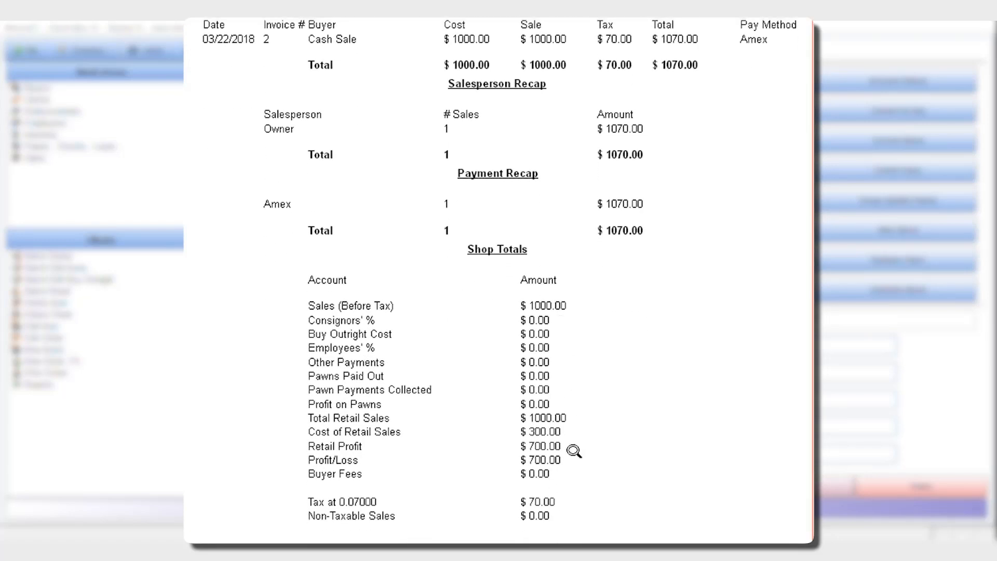
{"action": "left_click", "coordinate": [570, 473]}
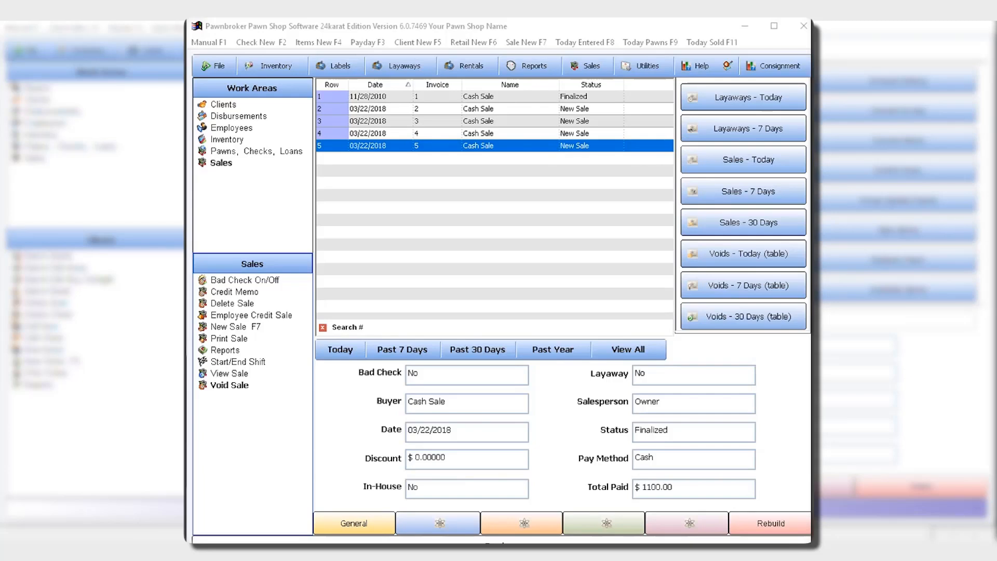
Open the start/end shift form and enter a starting till of 100.
{"action": "left_click", "coordinate": [597, 70]}
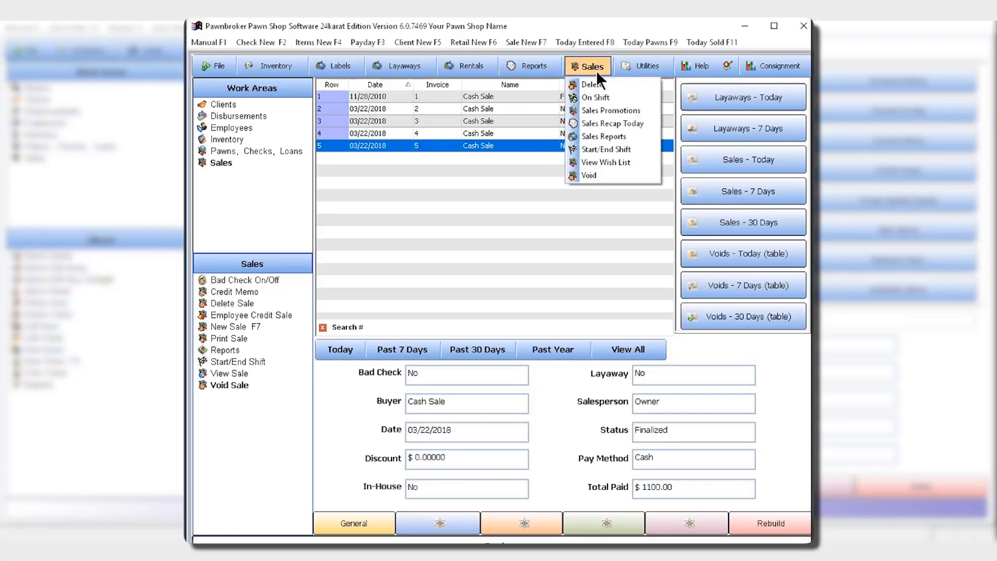
{"action": "left_click", "coordinate": [605, 149]}
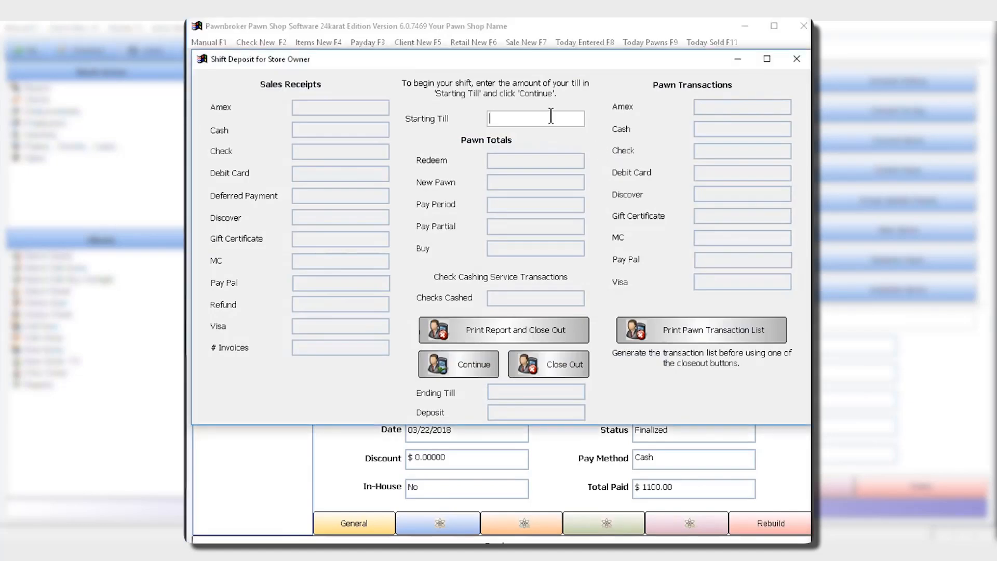
{"action": "type", "text": "100"}
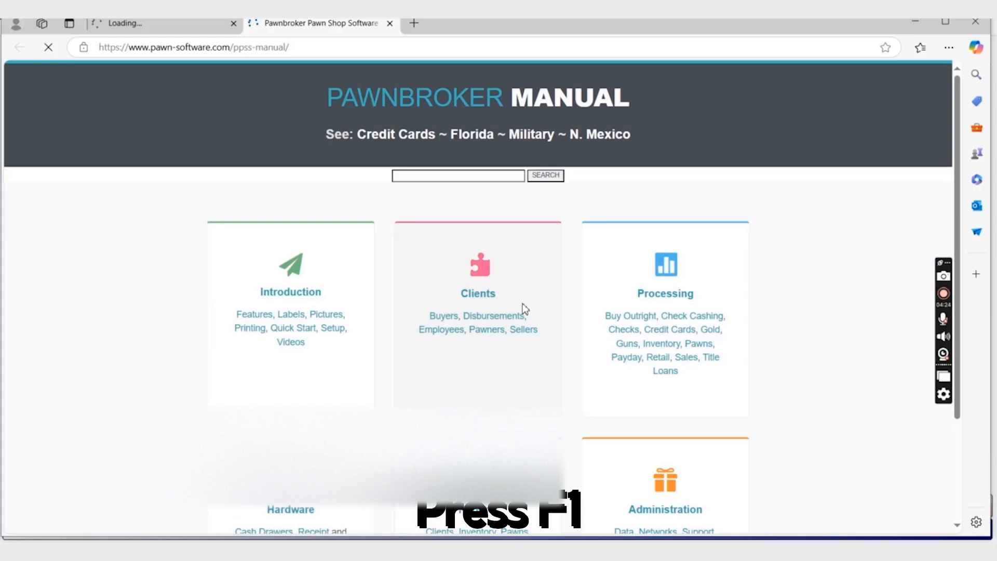
Look through the topic sections of the online Pawnbroker manual.
{"action": "scroll", "coordinate": [523, 306], "scroll_direction": "down", "scroll_amount": 3}
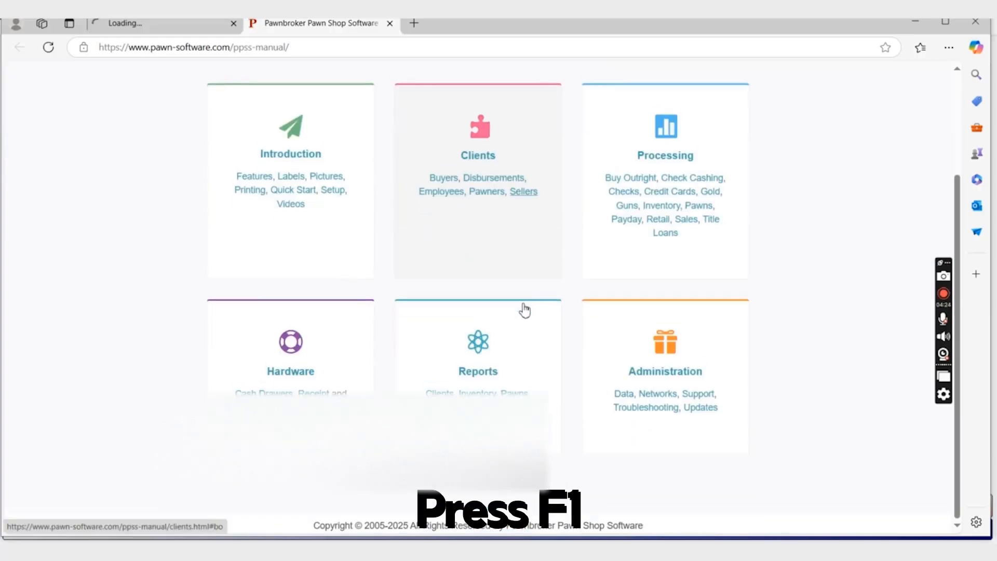
{"action": "scroll", "coordinate": [524, 309], "scroll_direction": "up", "scroll_amount": 3}
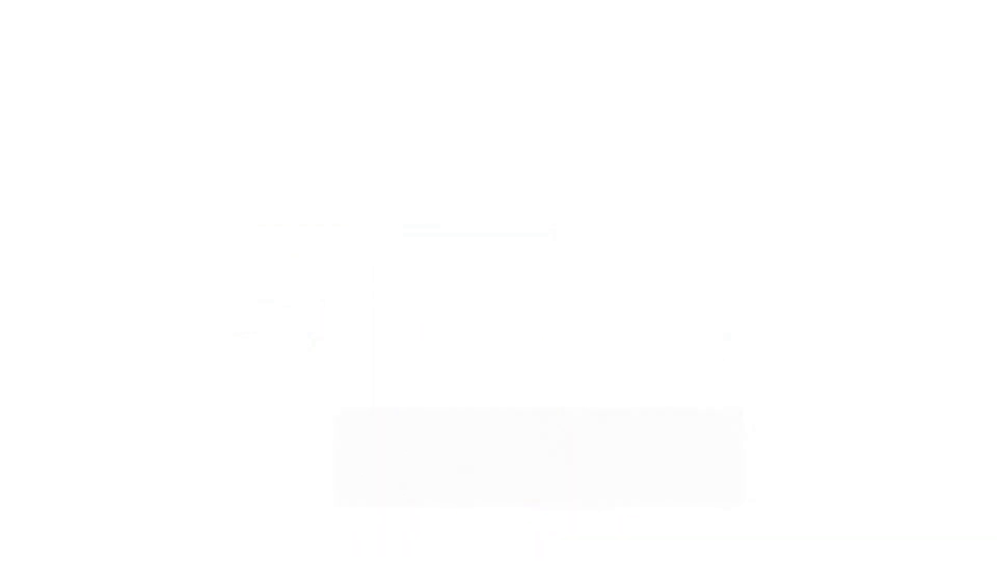